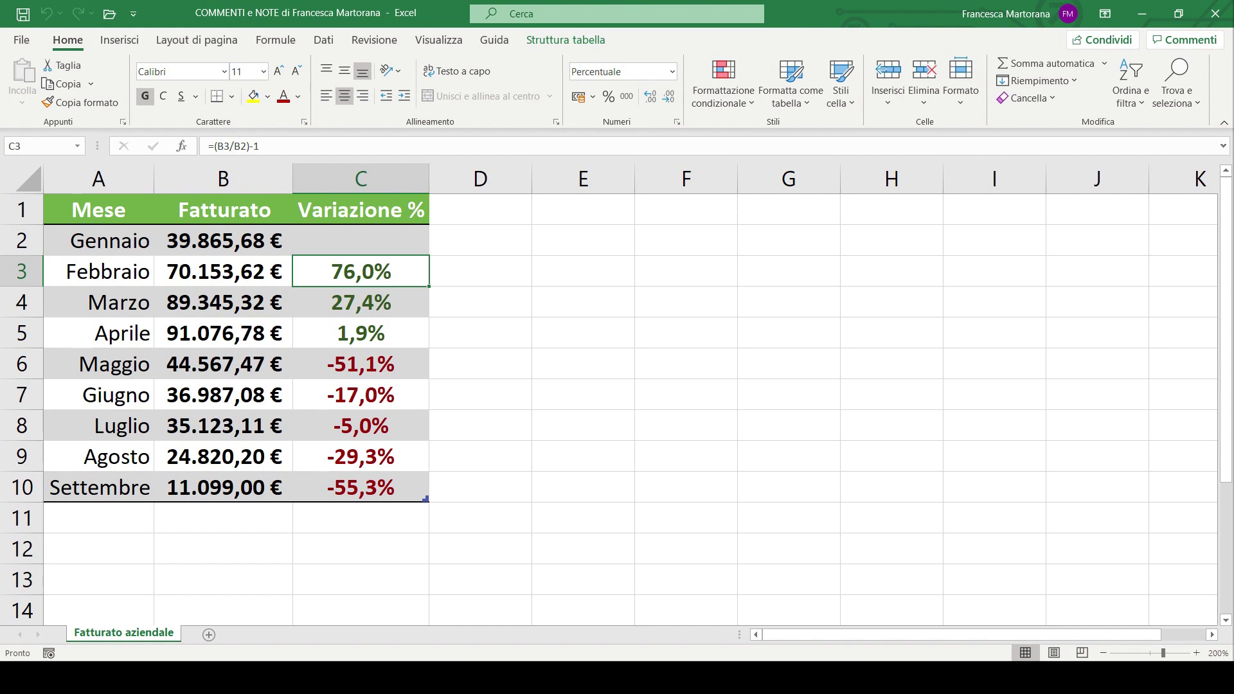
Step: Add a note reading 'Ottima partenza' to C3, February's 76,0% change
key("ctrl+Home")
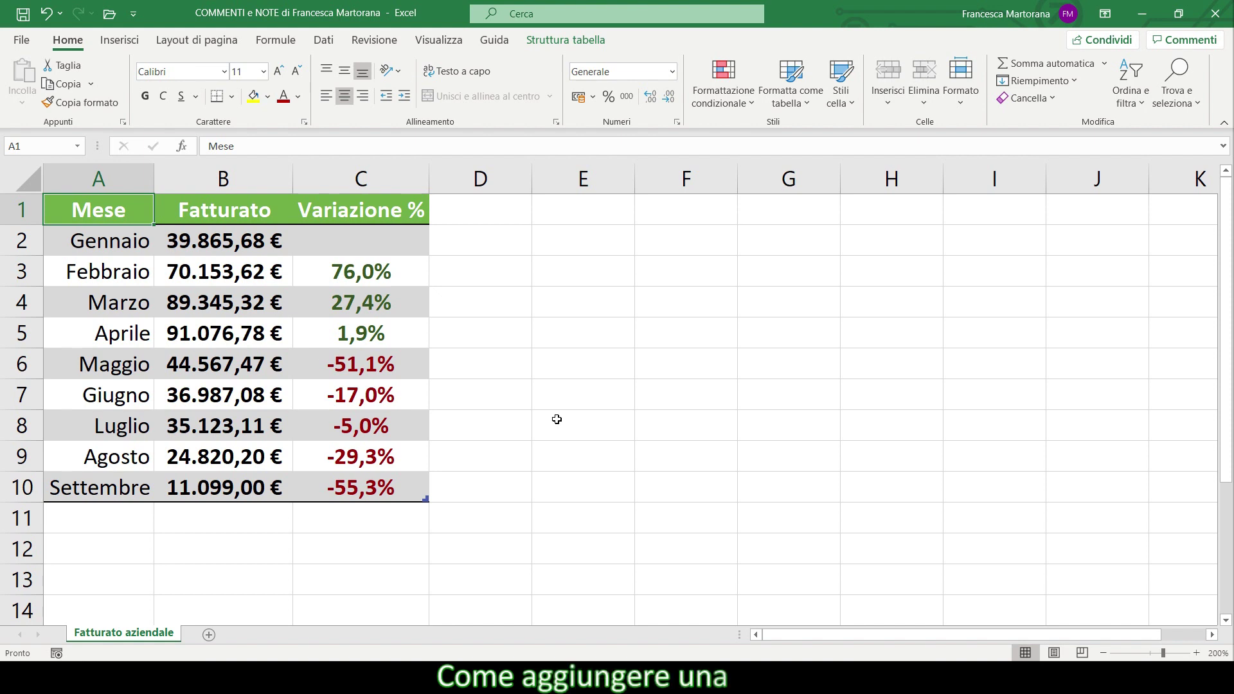
left_click(376, 274)
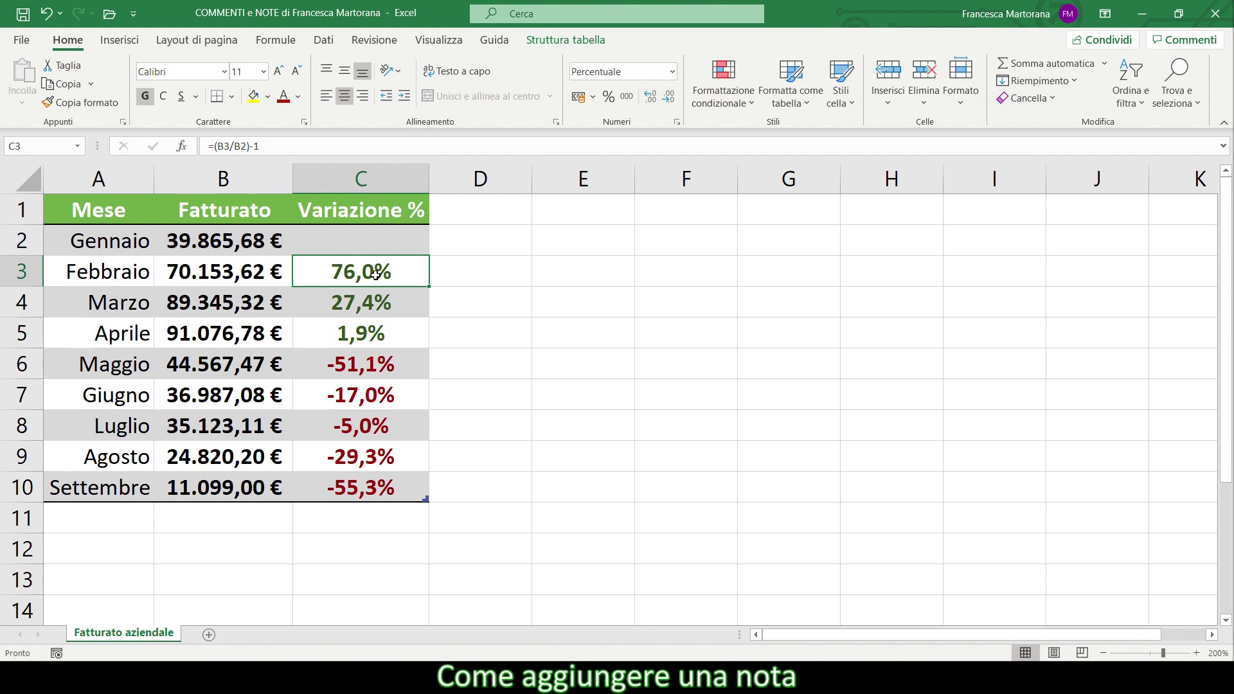
right_click(375, 274)
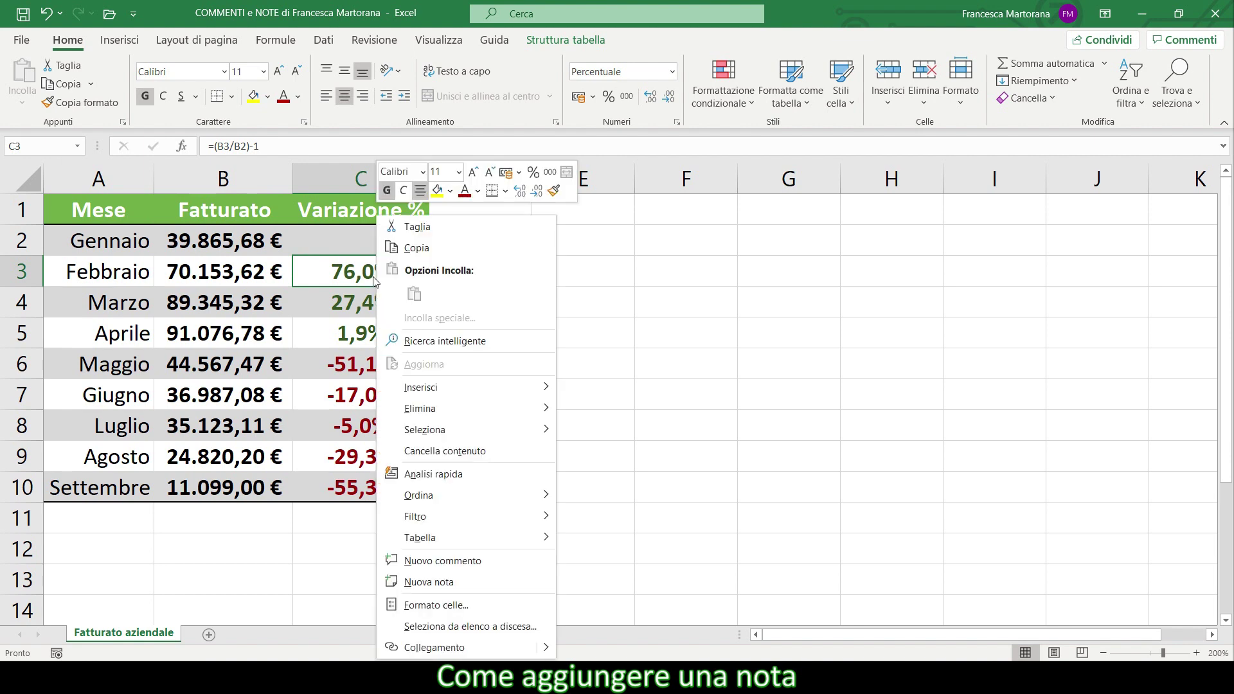
left_click(429, 582)
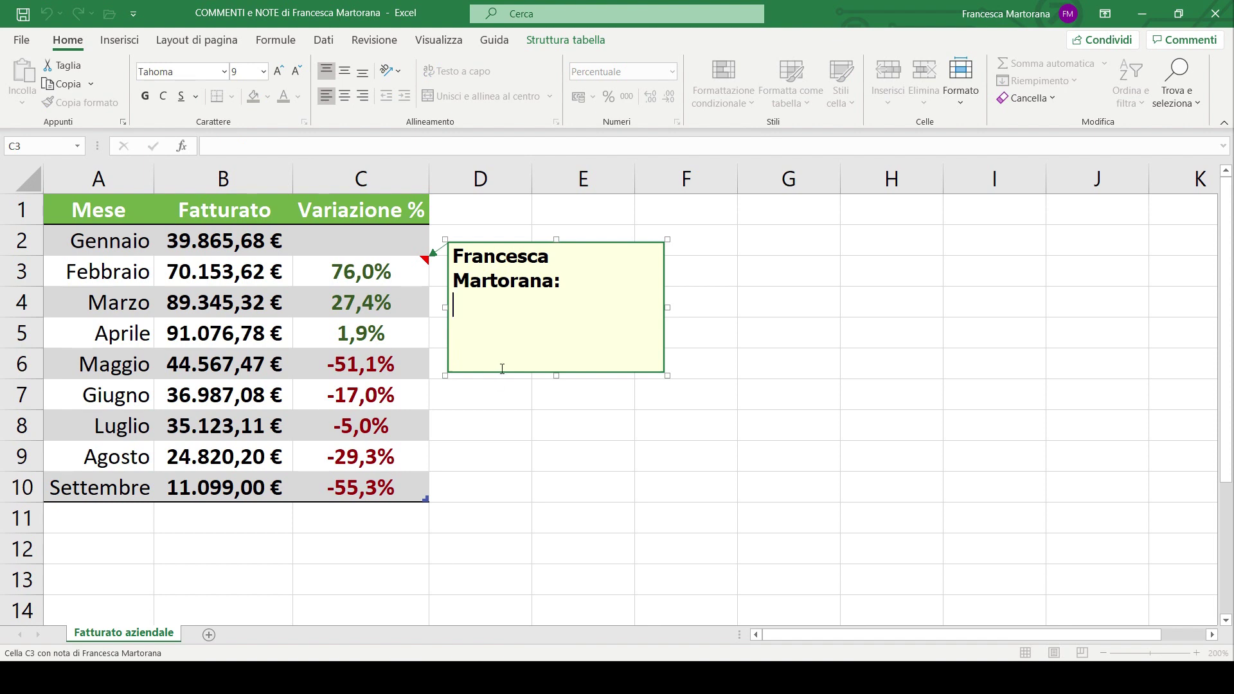
type("Ottima partenza")
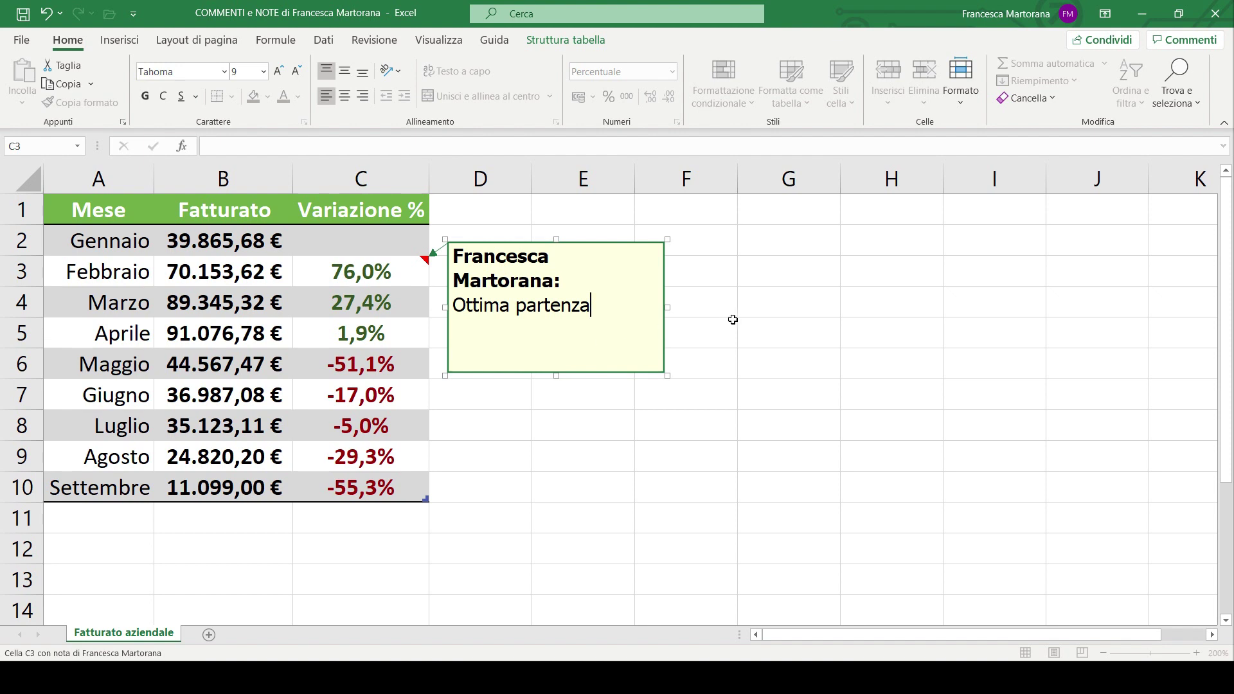
left_click(745, 278)
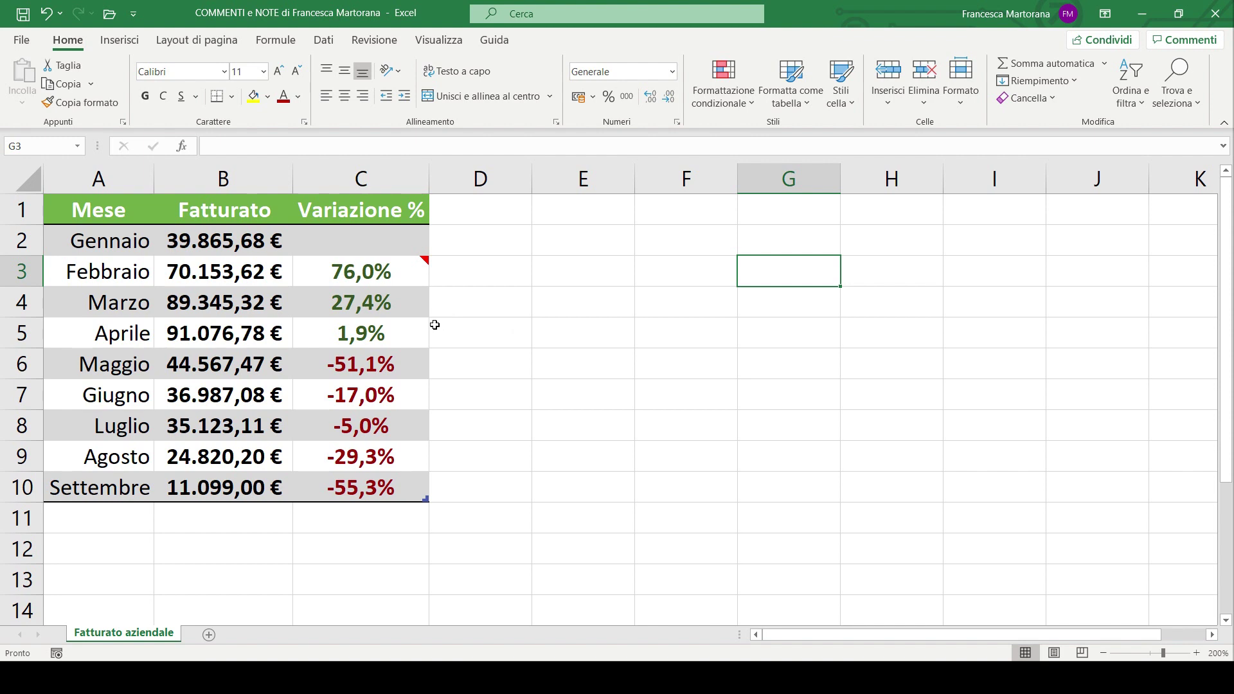
Step: Insert a note 'Chissà perché?' on C5 with Shift+F2, then close it
left_click(404, 334)
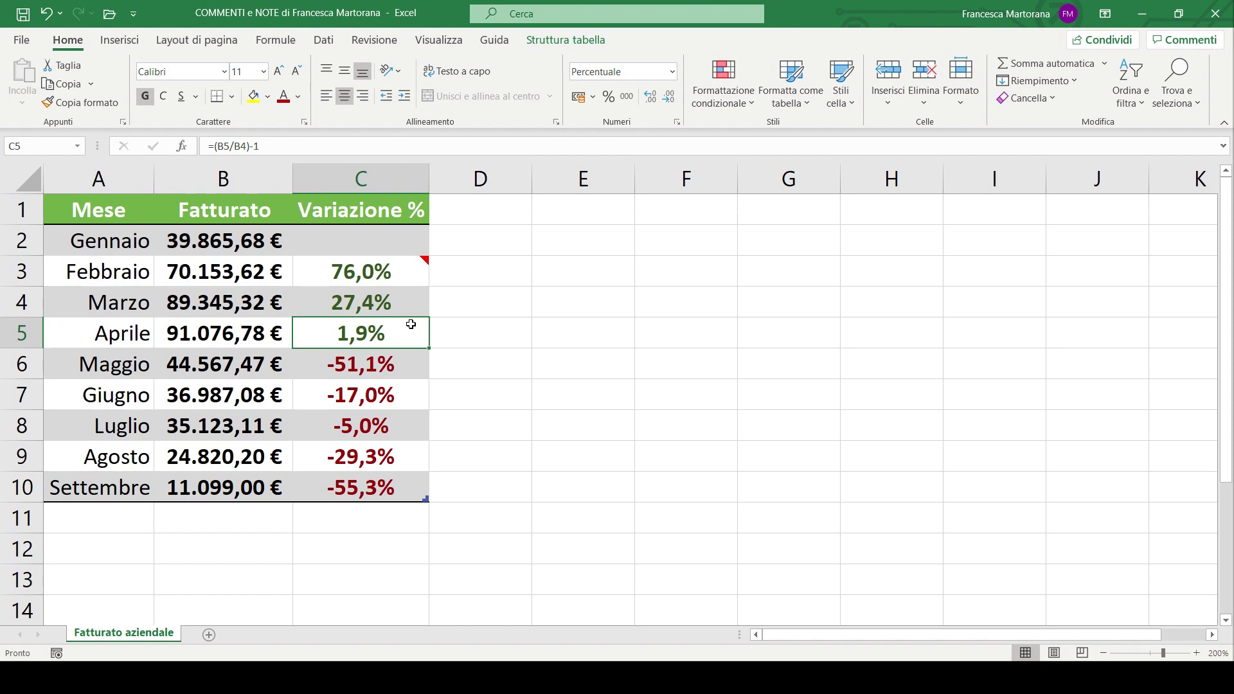
key("shift+F2")
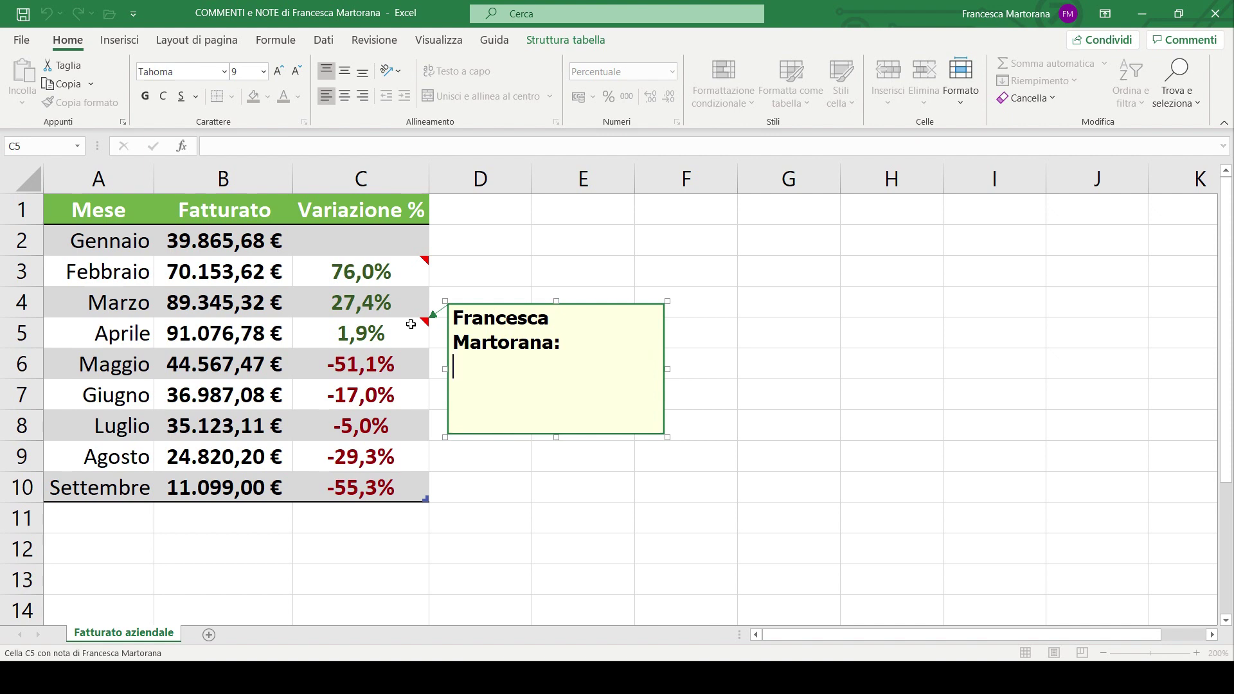
type("Chissà perché?")
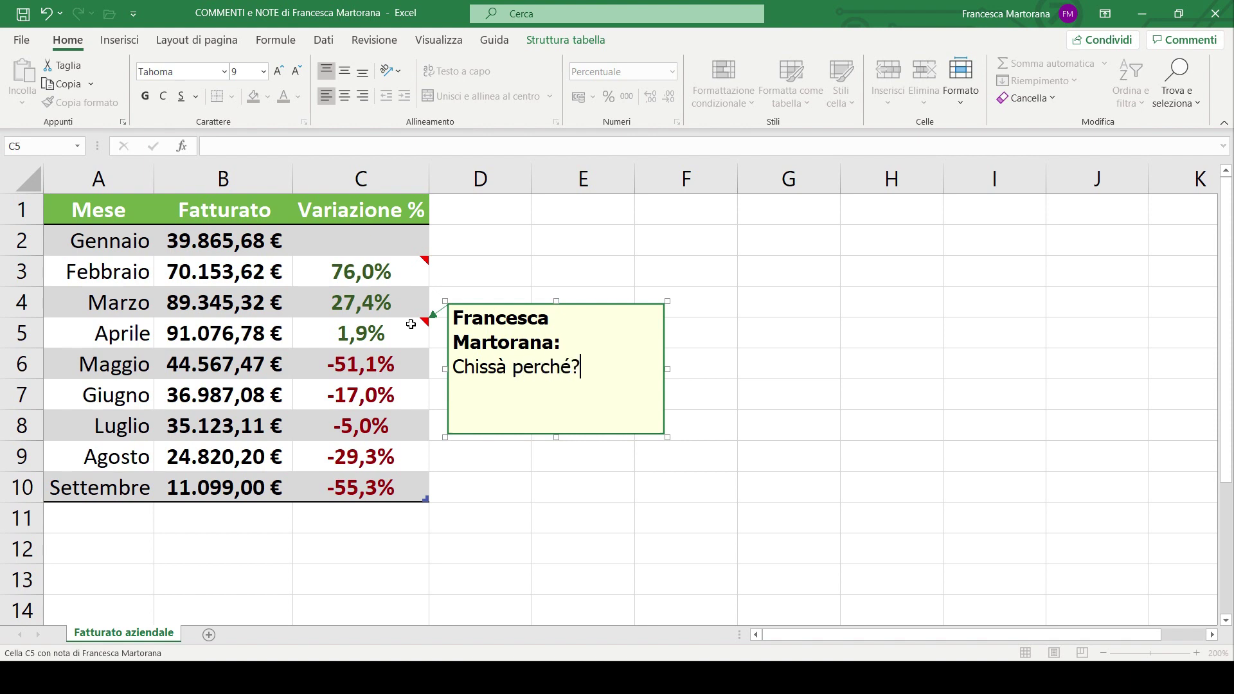
left_click(712, 358)
left_click(415, 370)
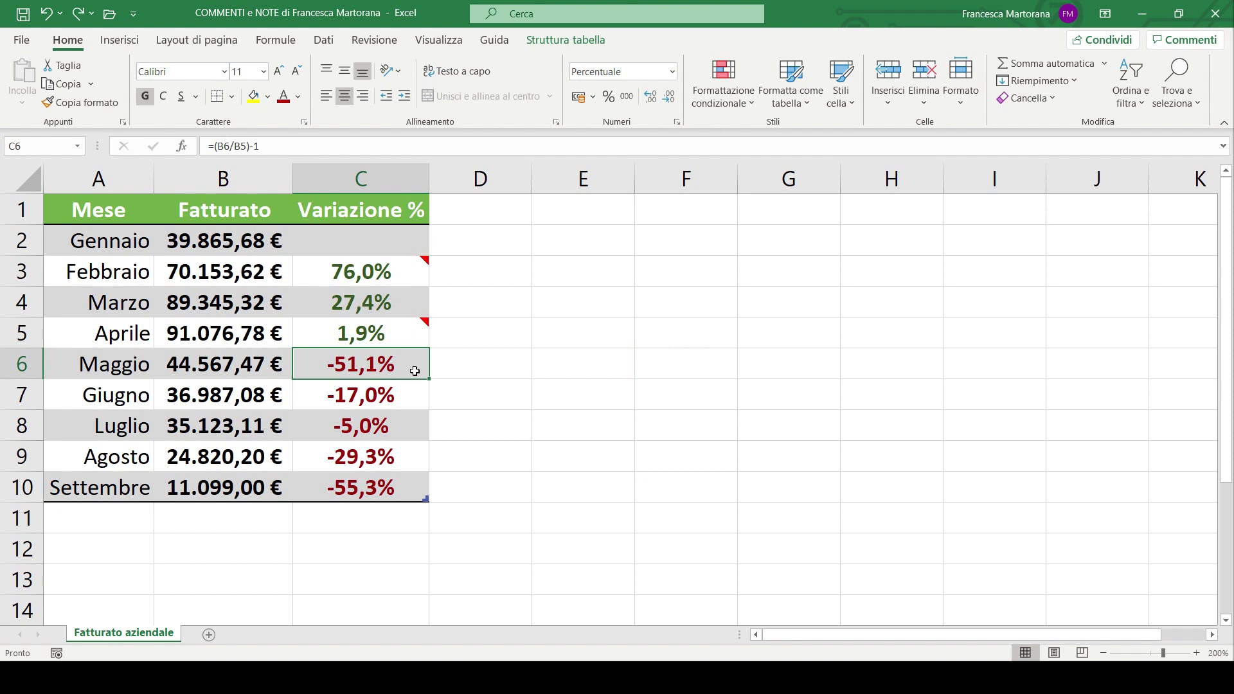
Step: Create a C6 note without the author name, reading 'Sarà la primavera?'
right_click(415, 370)
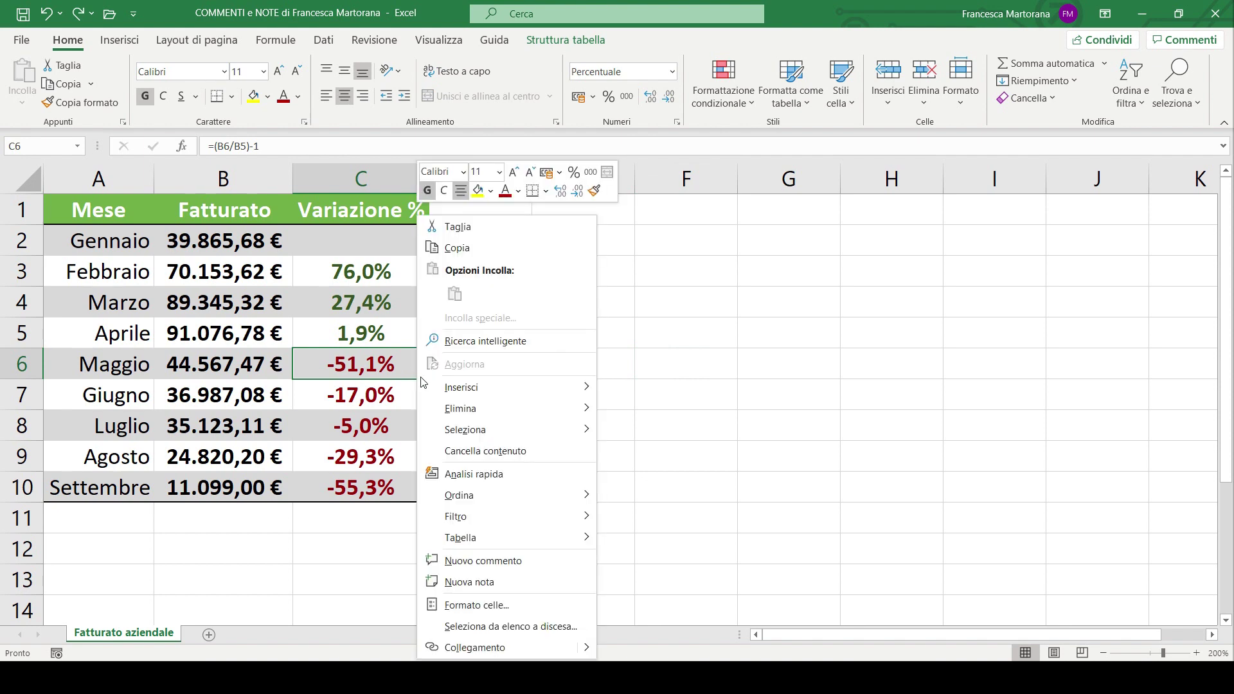
left_click(494, 580)
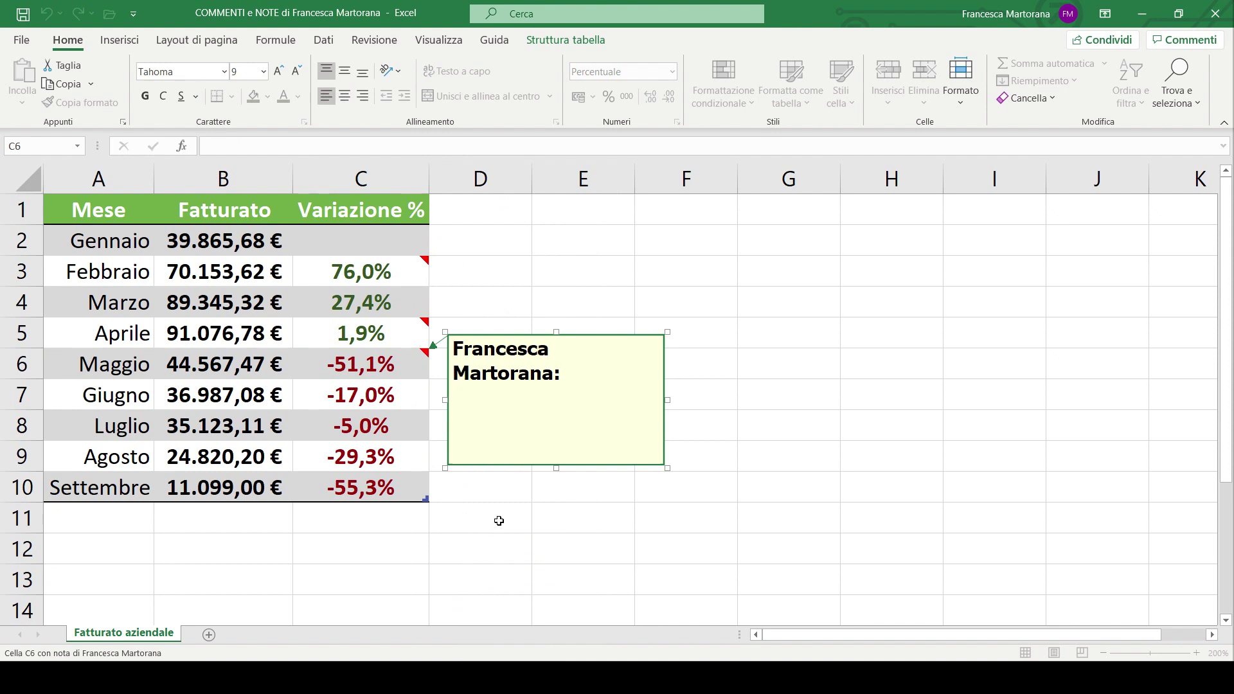
left_click(554, 374)
key("BackSpace")
key("BackSpace")
key("BackSpace")
key("BackSpace")
key("BackSpace")
key("BackSpace")
key("BackSpace")
key("BackSpace")
key("BackSpace")
key("BackSpace")
key("BackSpace")
key("BackSpace")
key("BackSpace")
key("BackSpace")
key("BackSpace")
key("BackSpace")
key("BackSpace")
key("BackSpace")
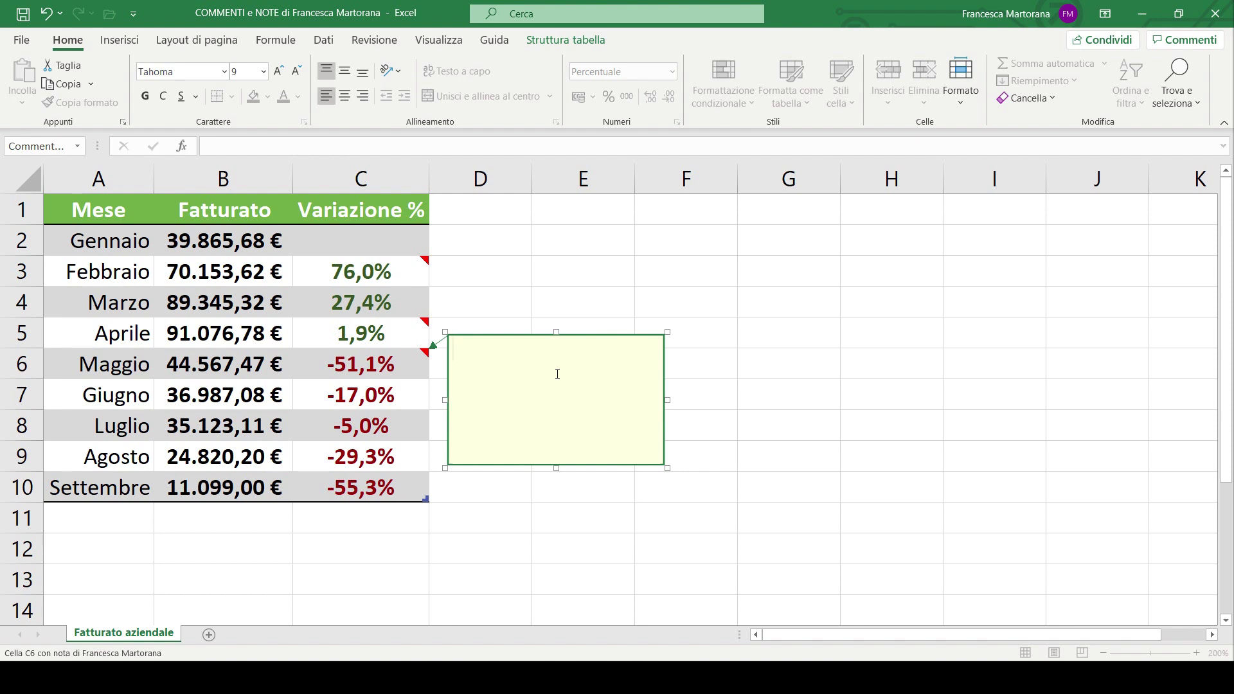
type("Sarà la")
key("BackSpace")
type("à la primavera?")
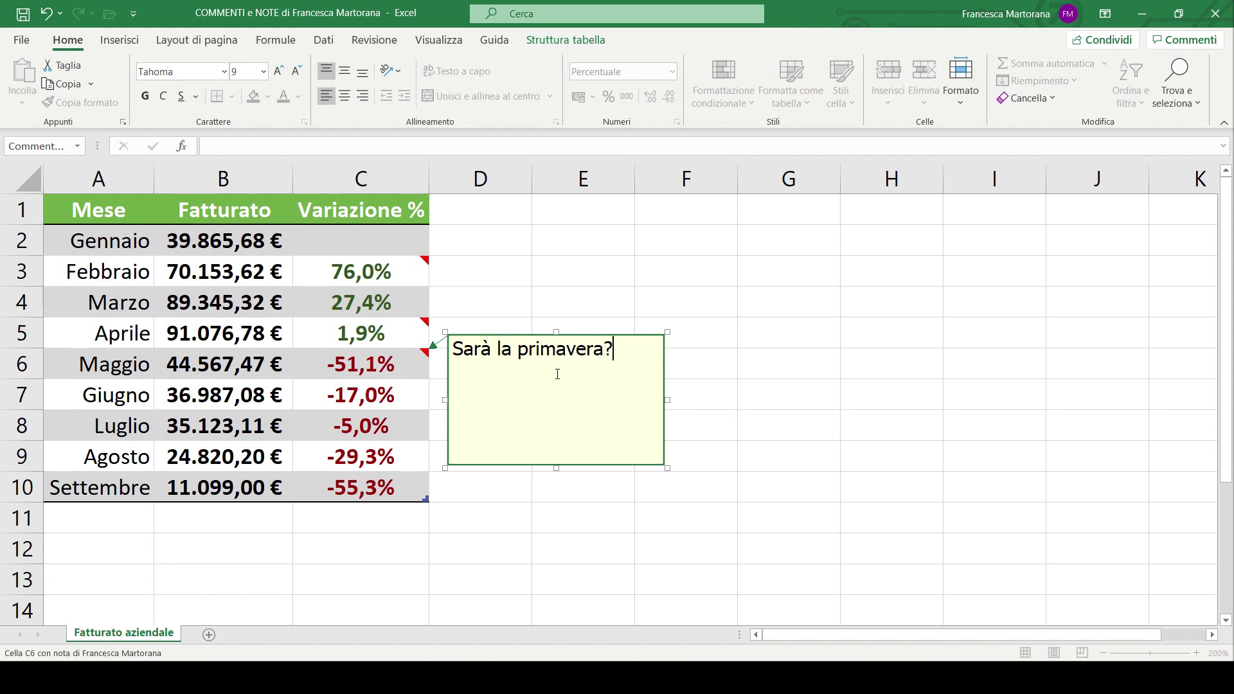
Step: Format 'primavera' in the C6 note as bold Stencil at size 10, then close the note
left_click_drag(604, 351, 503, 361)
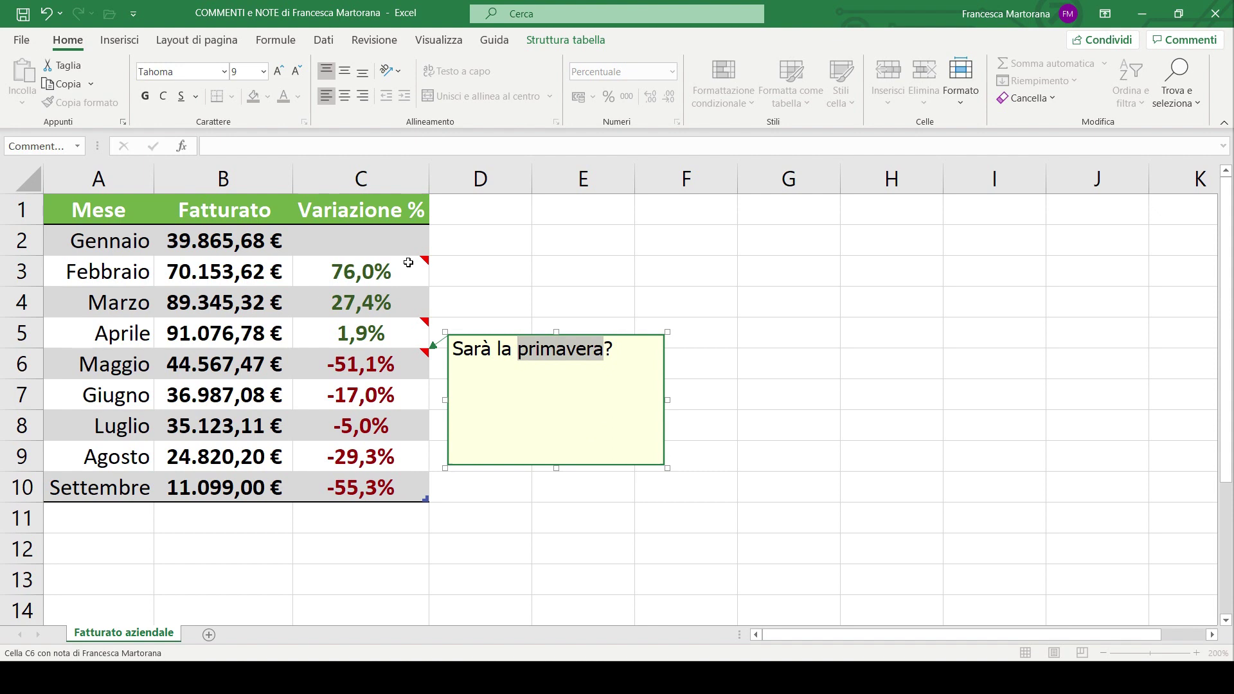
left_click(145, 96)
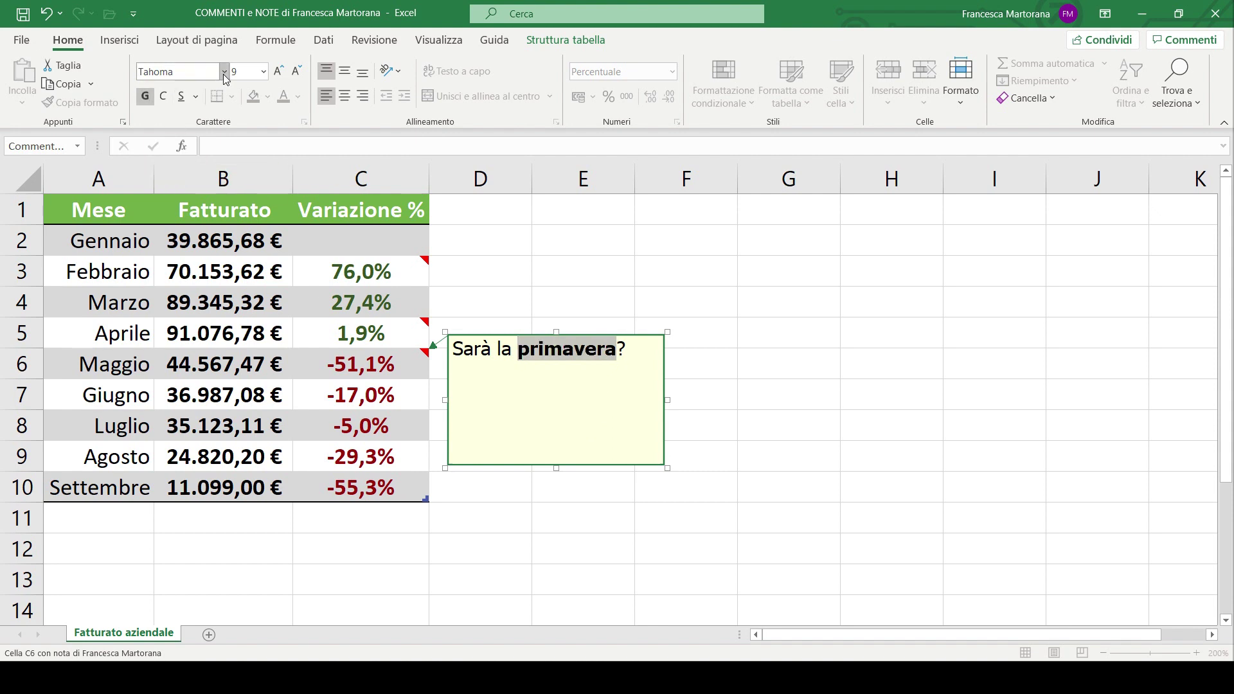
left_click(223, 73)
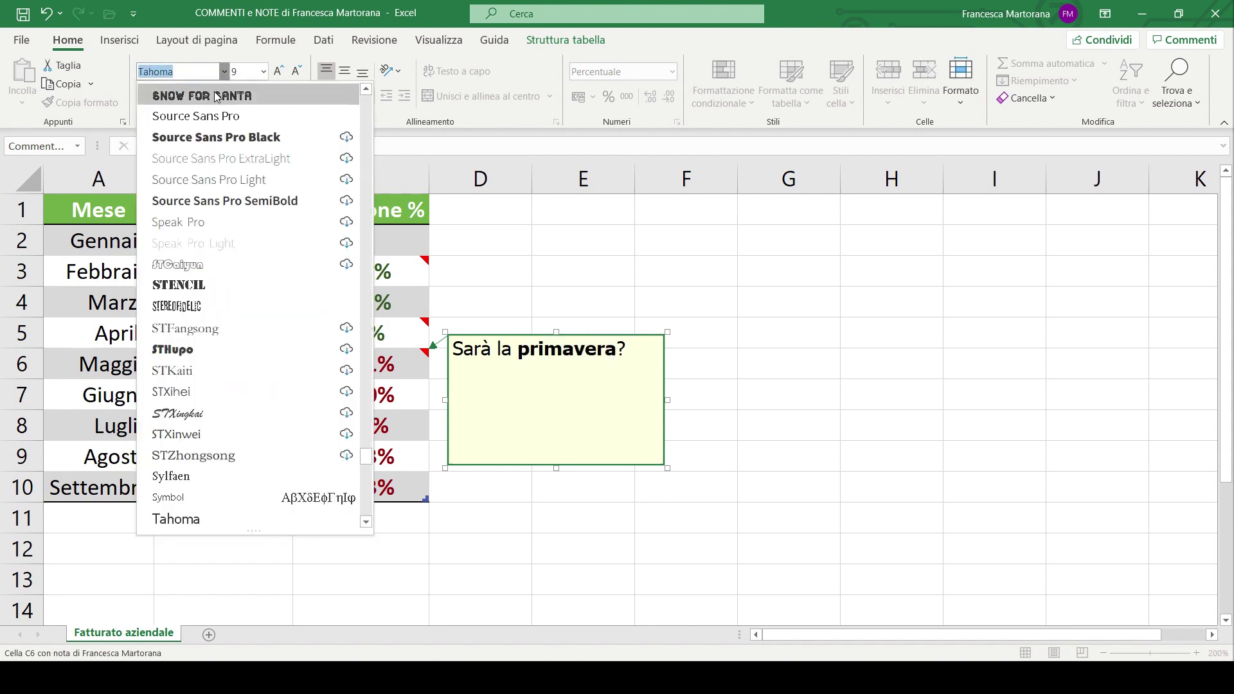
left_click(206, 289)
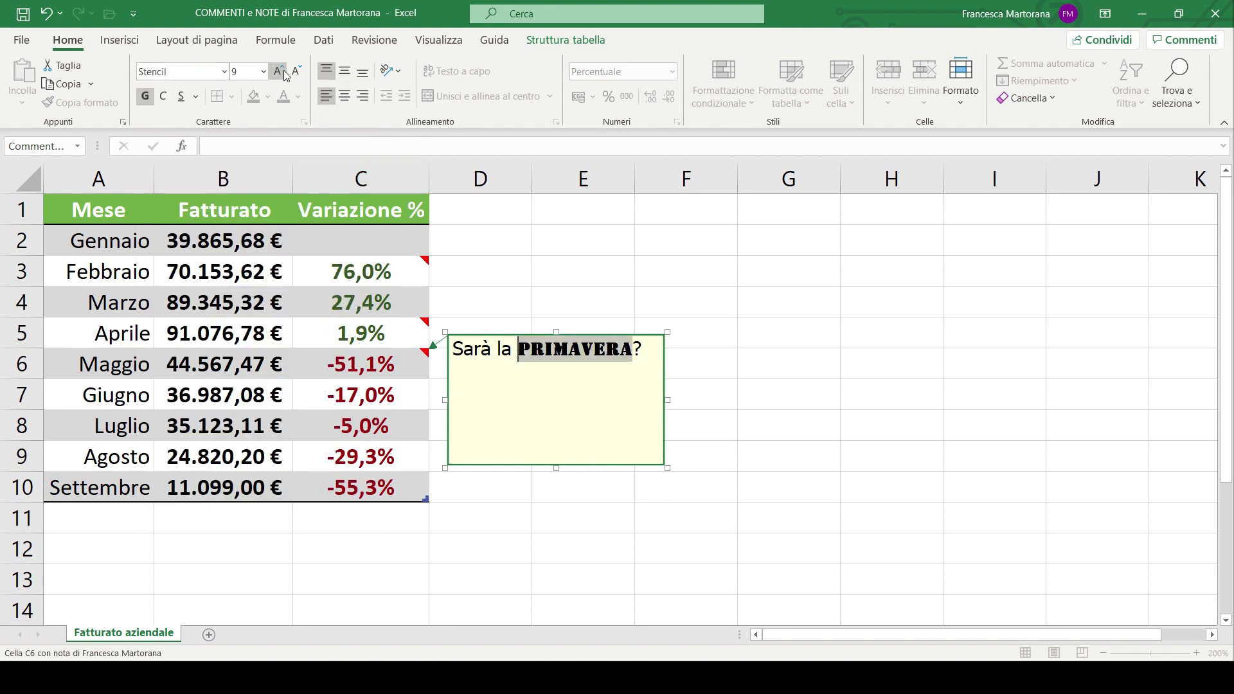
left_click(263, 71)
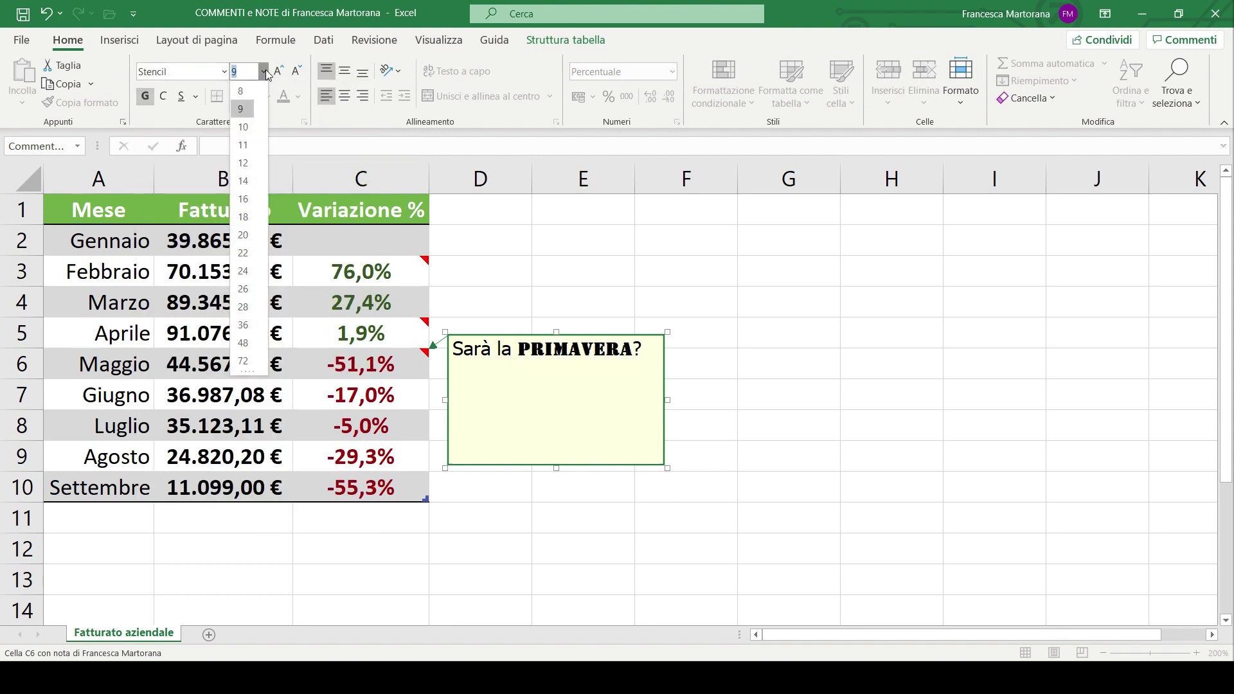
left_click(243, 127)
left_click(592, 405)
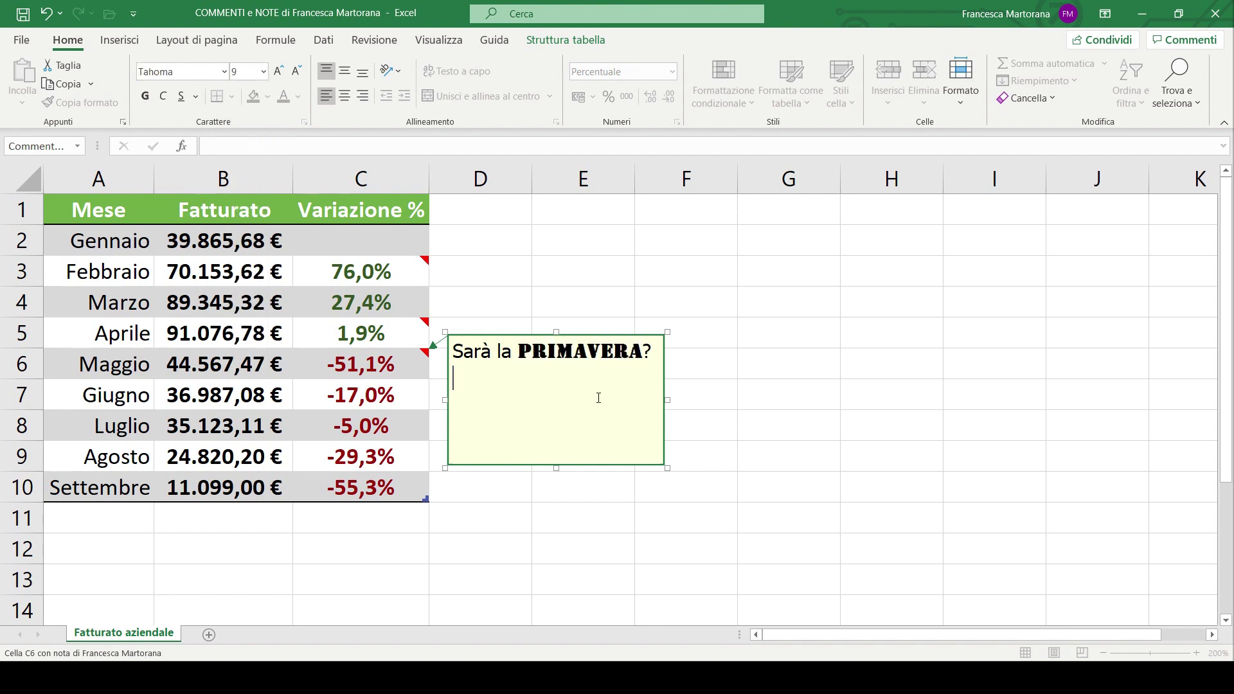
left_click(779, 373)
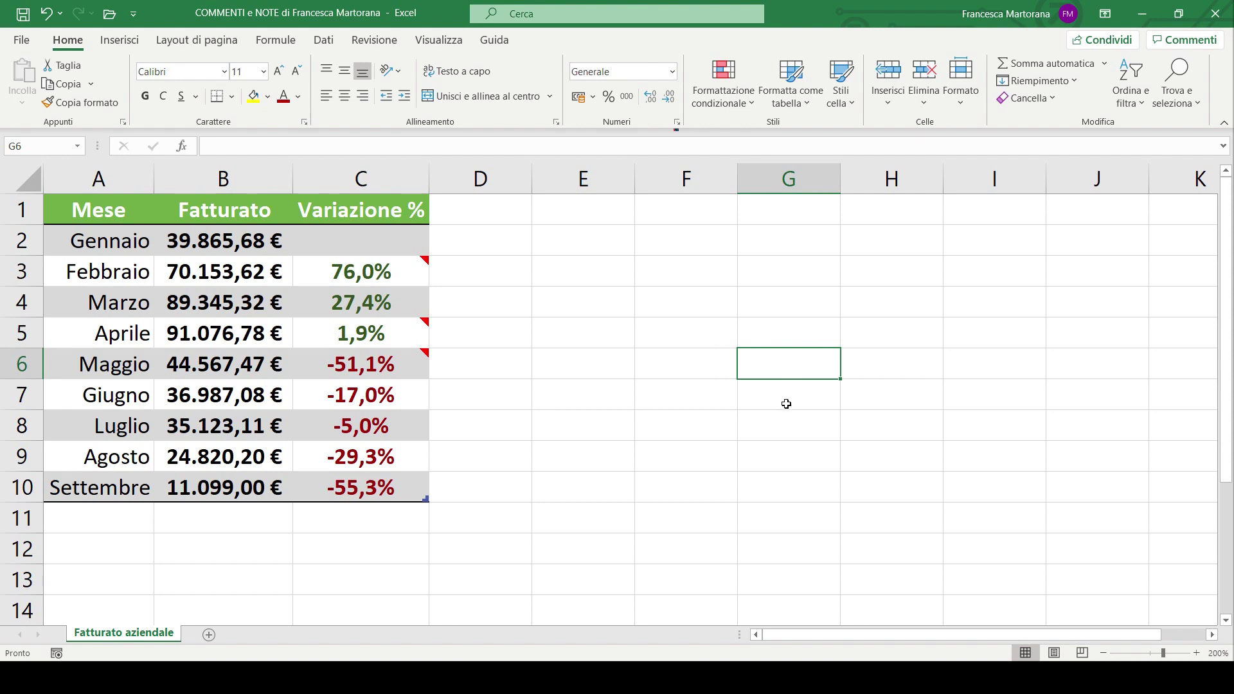
Step: Step back and forth through the sheet's notes from the Revisione tab's Note menu
left_click(383, 50)
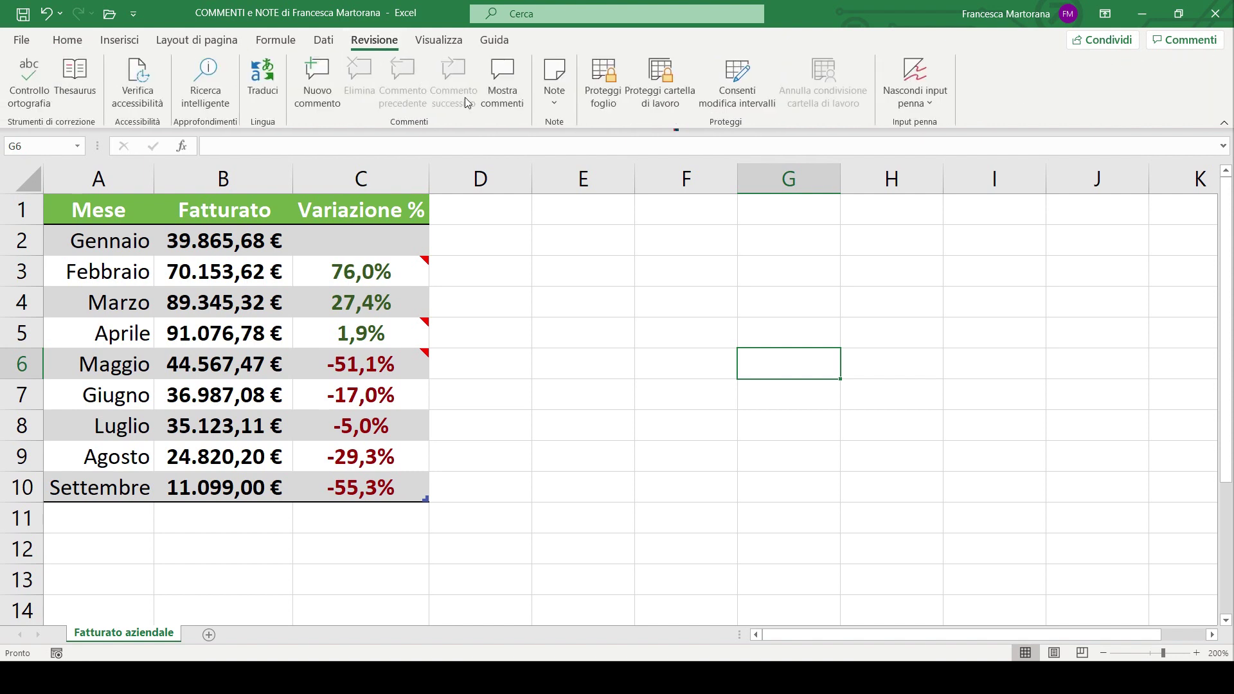
left_click(553, 103)
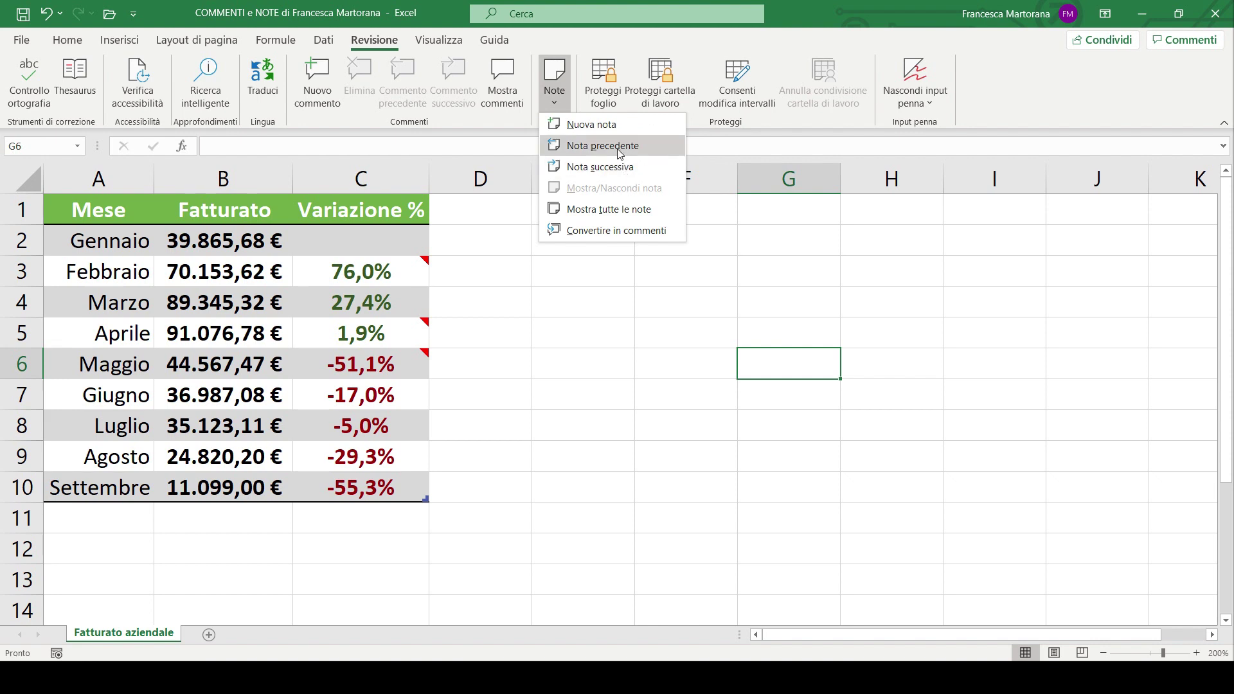
left_click(618, 147)
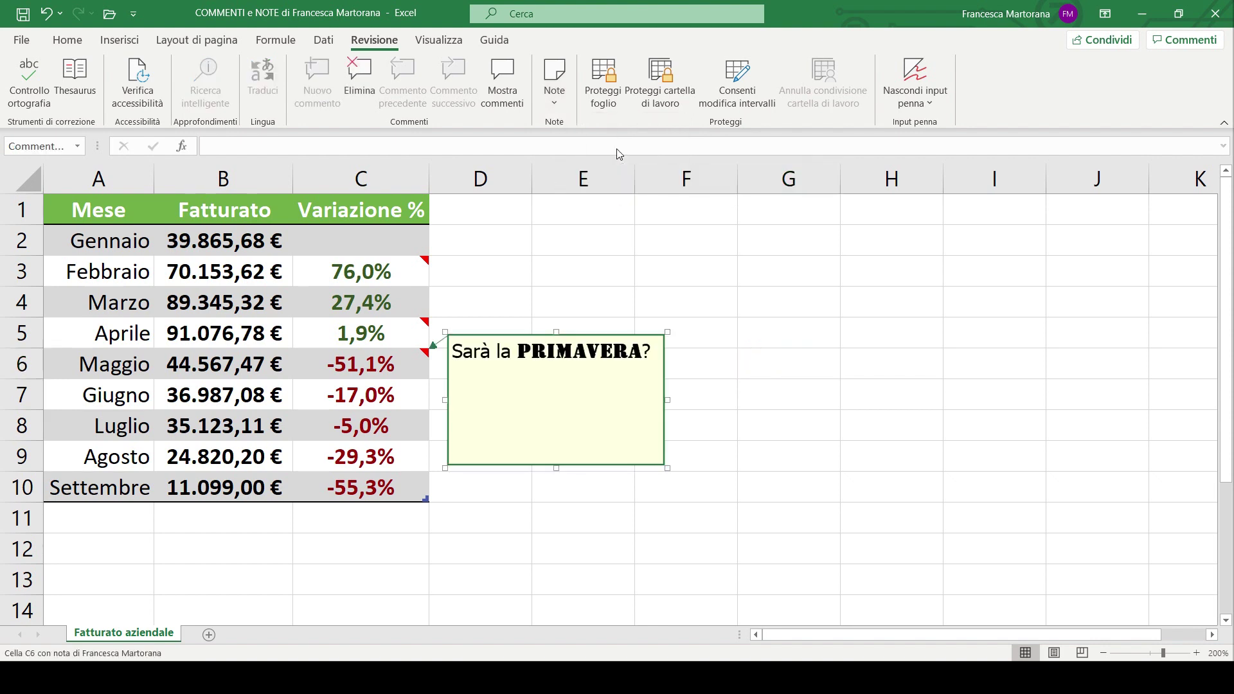
left_click(551, 96)
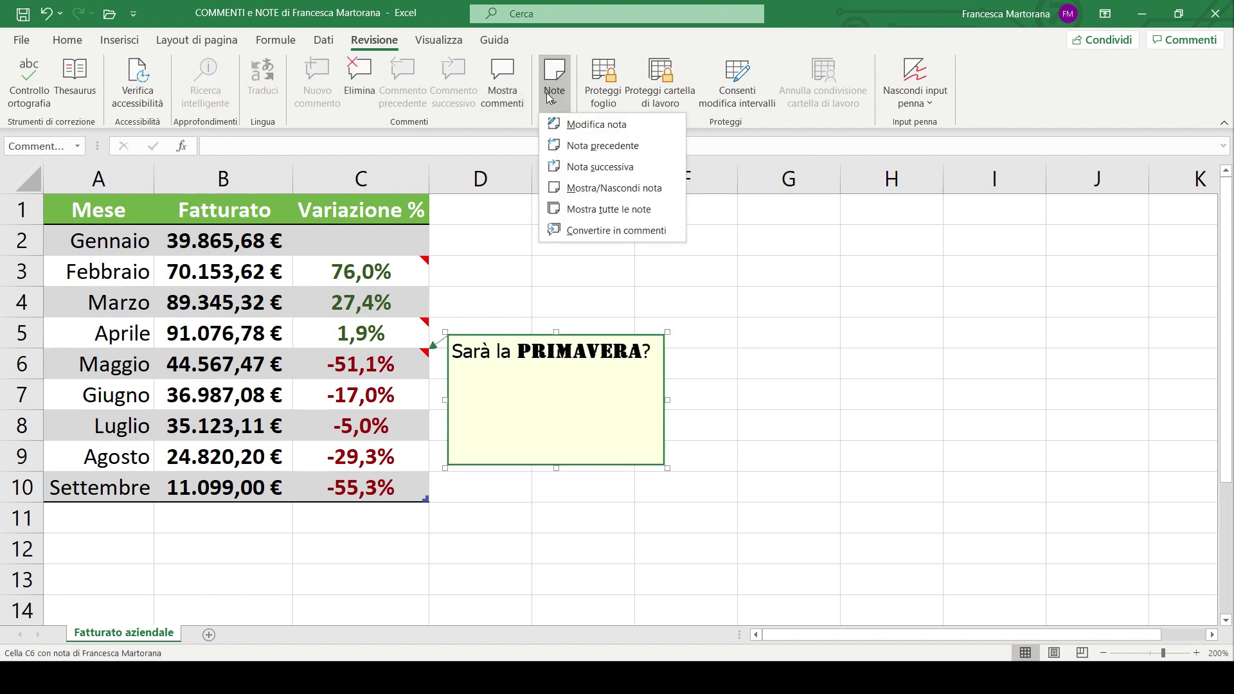
left_click(595, 147)
left_click(564, 101)
left_click(586, 149)
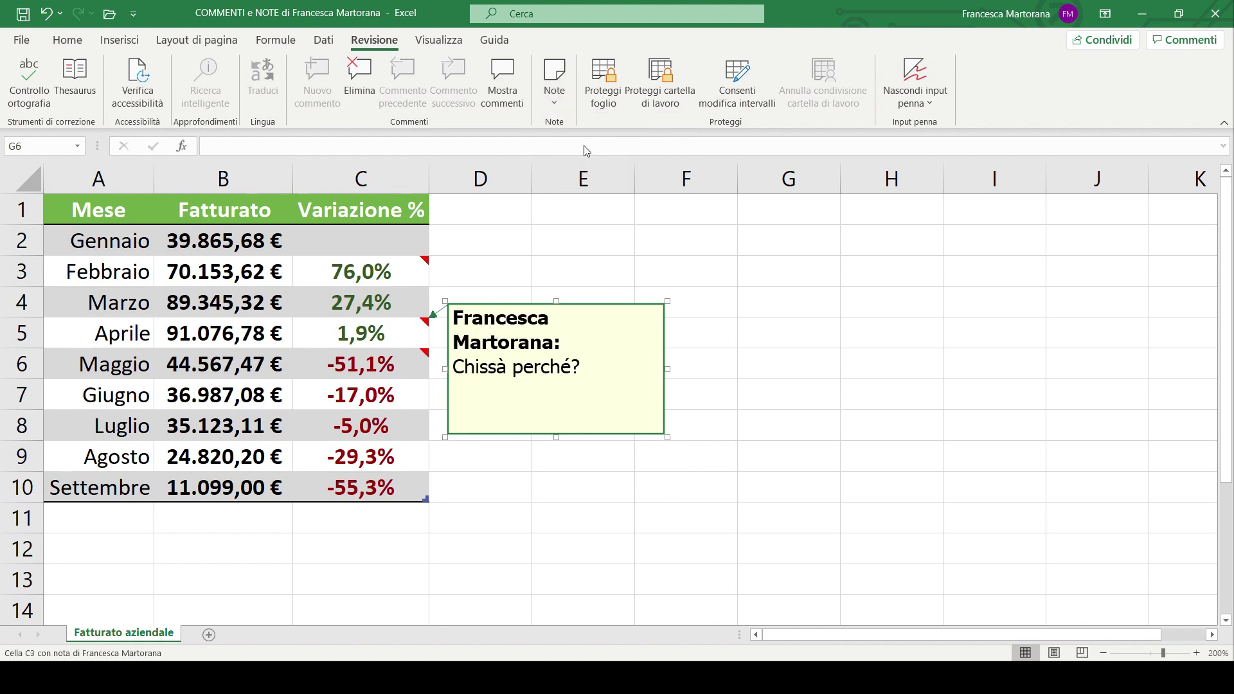
left_click(557, 102)
left_click(588, 165)
Step: Toggle Mostra tutte le note on, off and on again so all notes stay visible
left_click(553, 102)
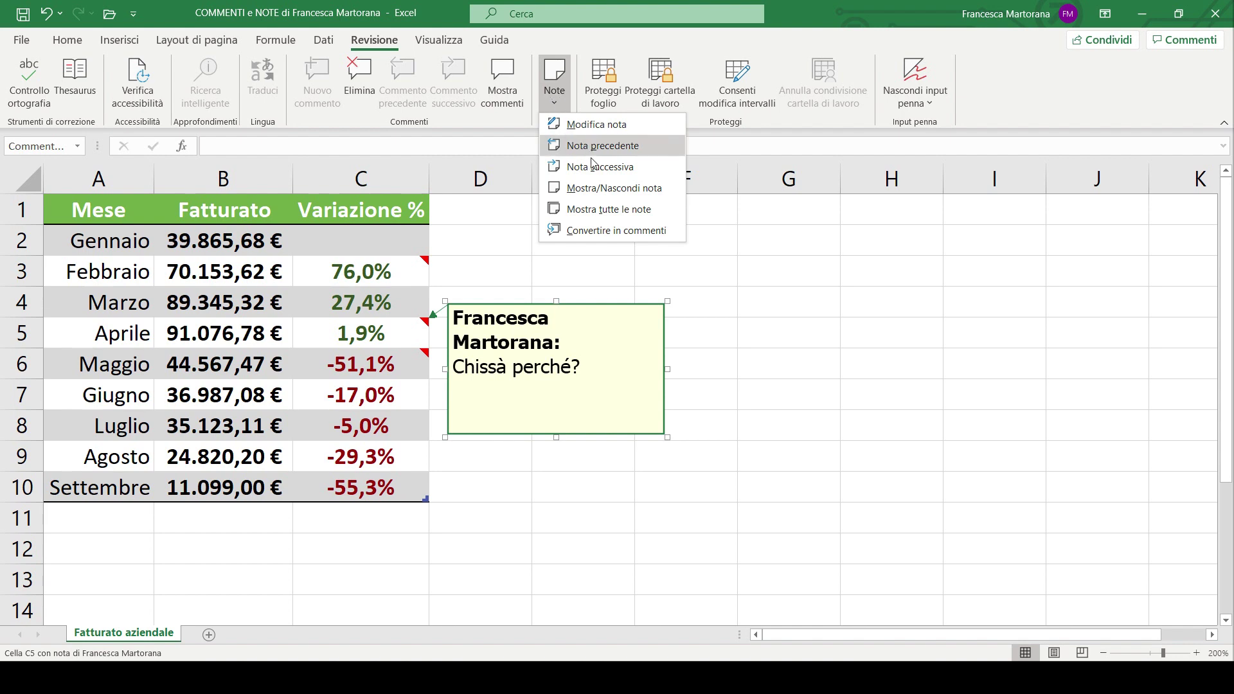
left_click(610, 209)
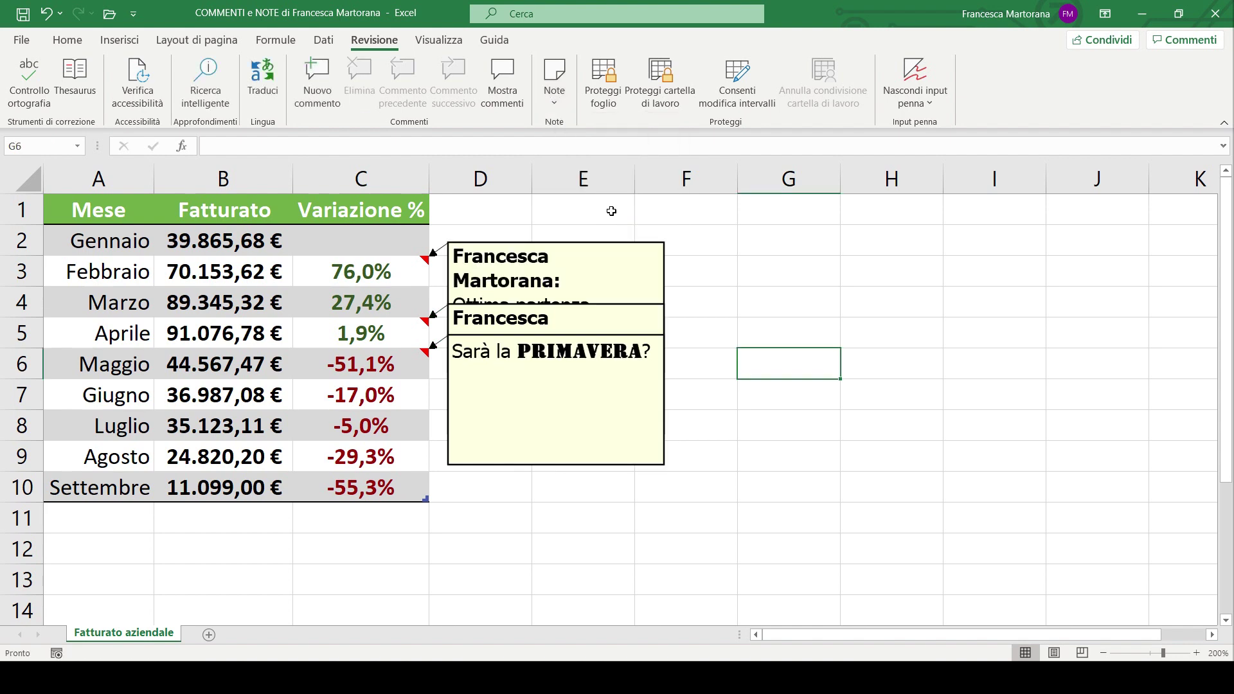
left_click(553, 90)
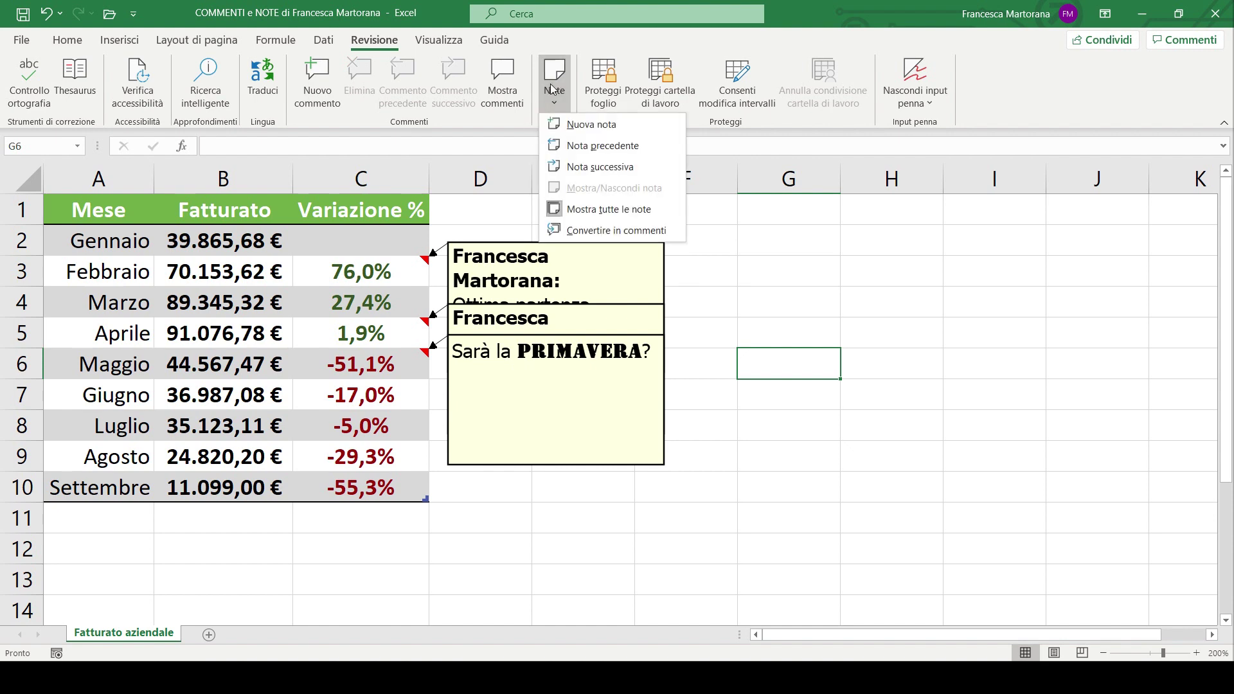
left_click(606, 210)
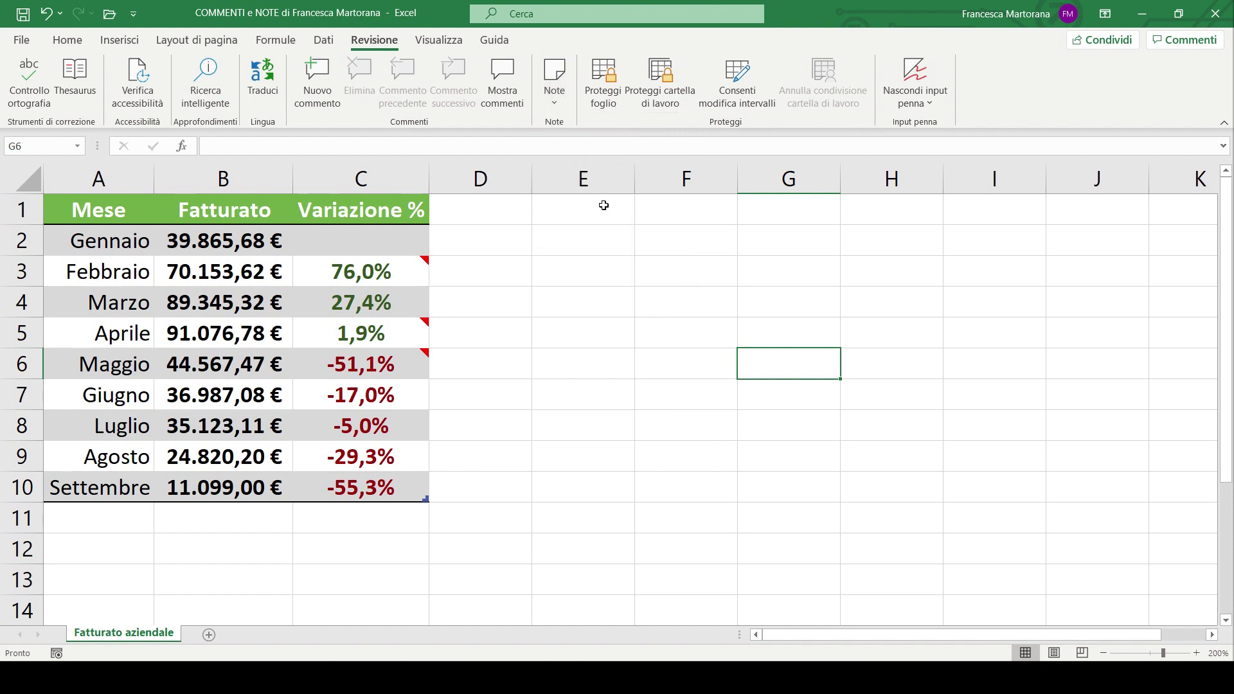
left_click(557, 102)
left_click(600, 205)
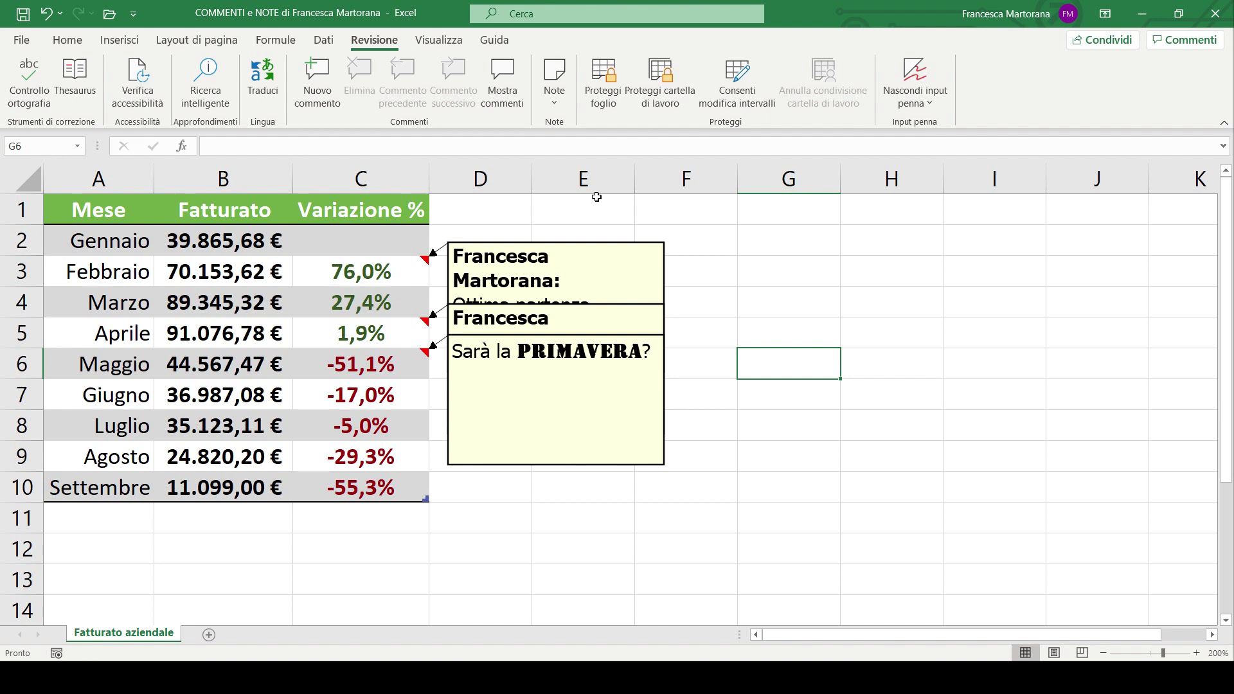
Step: Drag the C3, C5 and C6 notes apart into free space to the right
mouse_move(508, 243)
left_mouse_down()
mouse_move(582, 256)
mouse_move(758, 209)
left_mouse_up()
left_click_drag(630, 306, 642, 262)
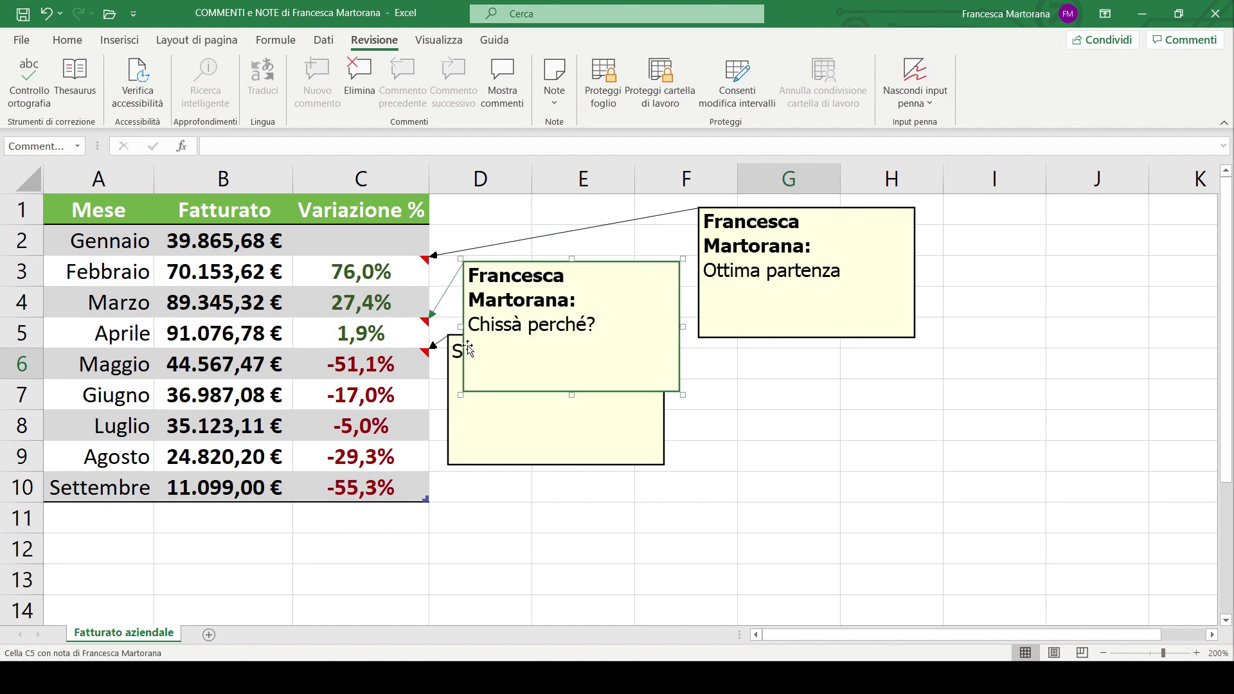
left_click_drag(453, 339, 710, 361)
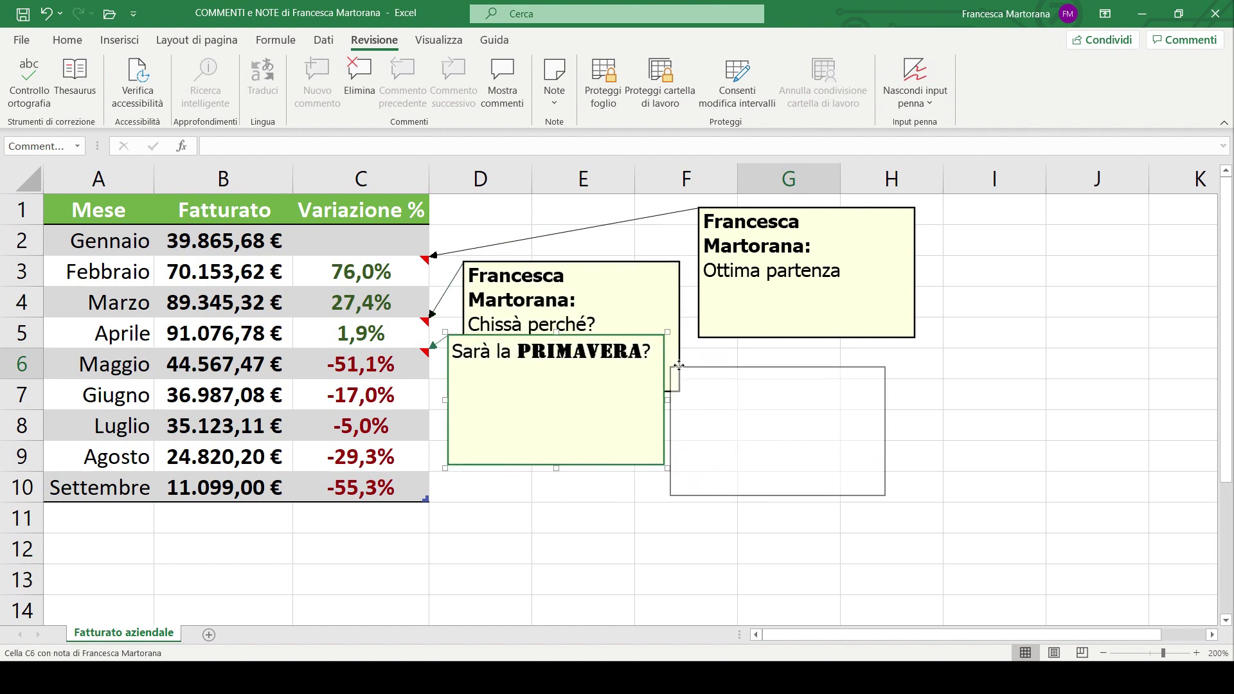
left_click_drag(710, 361, 701, 359)
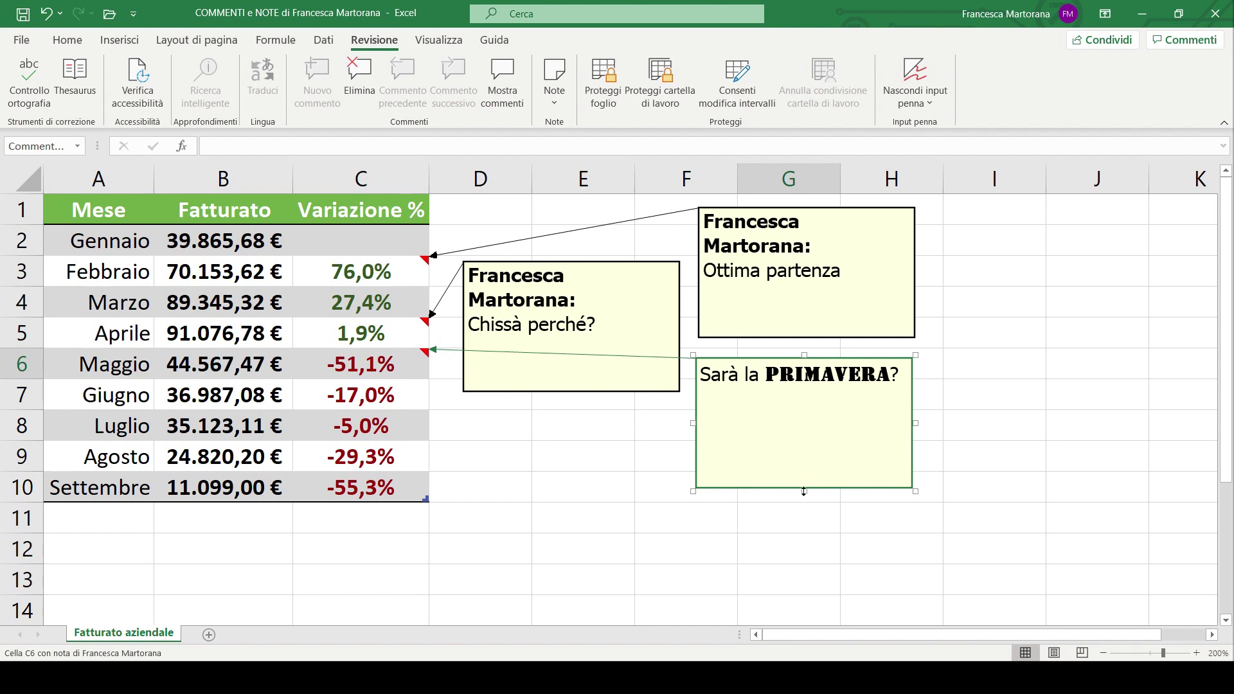
Step: Resize the C6 note from its edges to fit its text, then deselect it
left_click_drag(804, 491, 803, 431)
left_click_drag(693, 431, 697, 426)
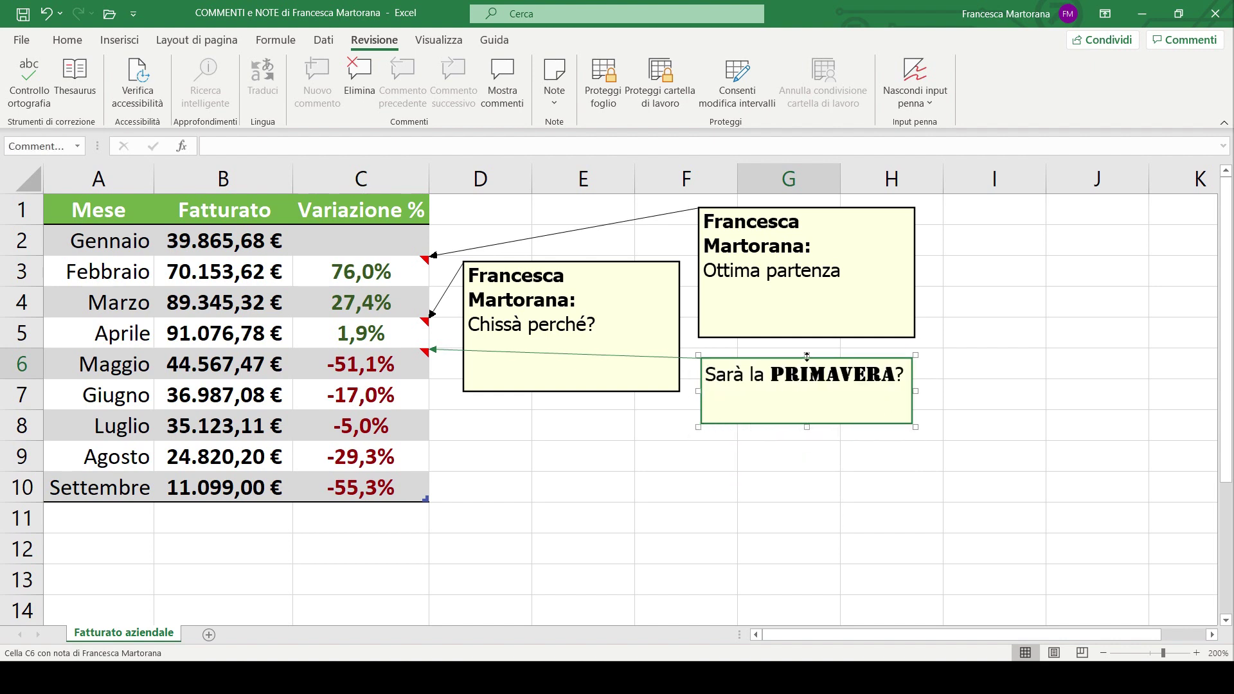
left_click_drag(806, 356, 807, 370)
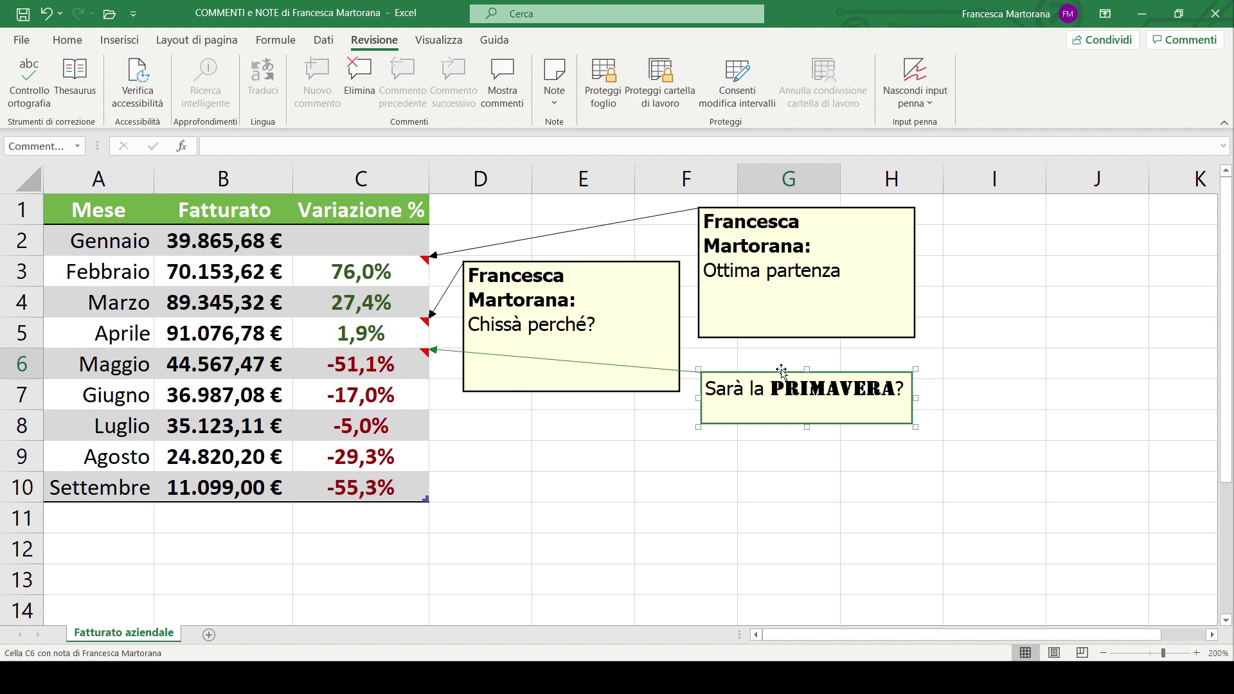
left_click(781, 369)
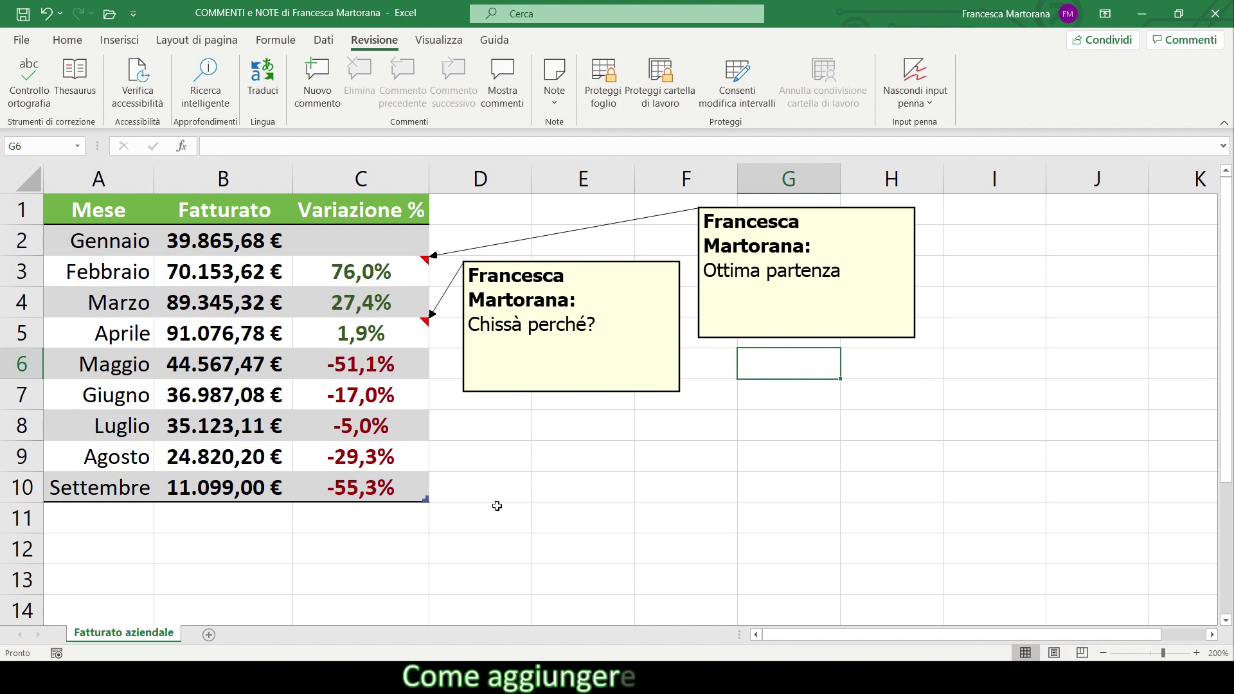
Step: Select cell C8, July's change value
left_click(391, 426)
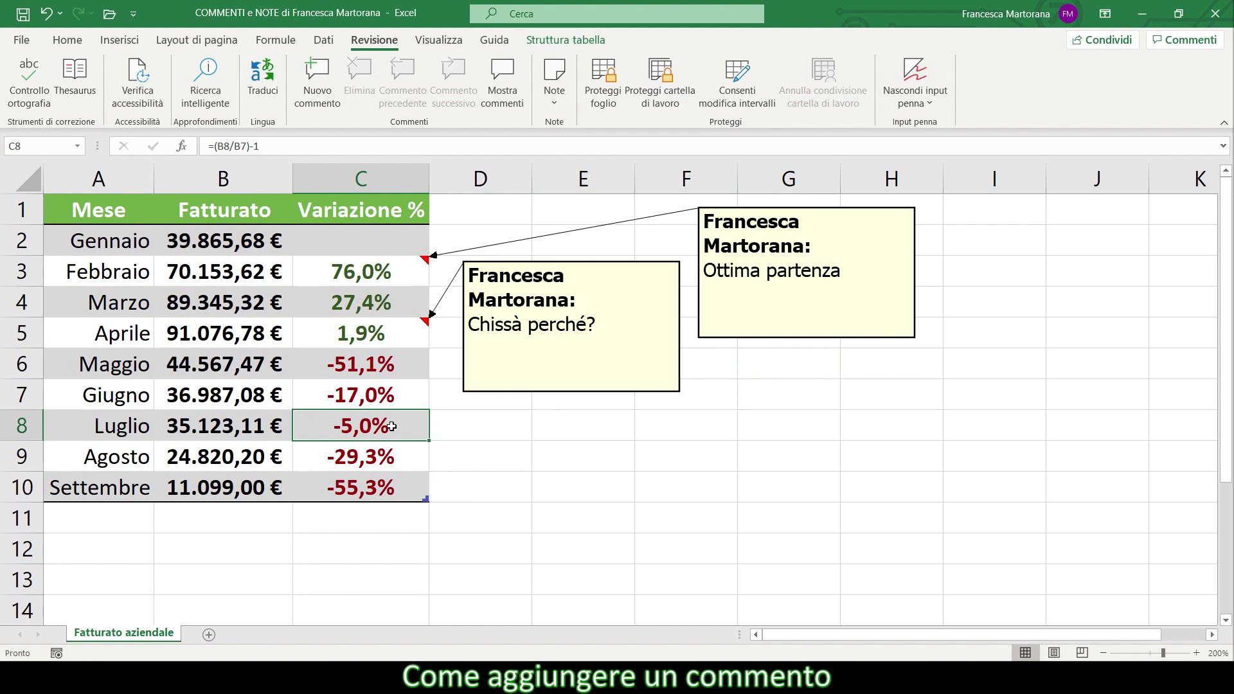
Step: Post the threaded comment 'Dobbiamo parlarne alla prossima riunione' on C8
right_click(392, 426)
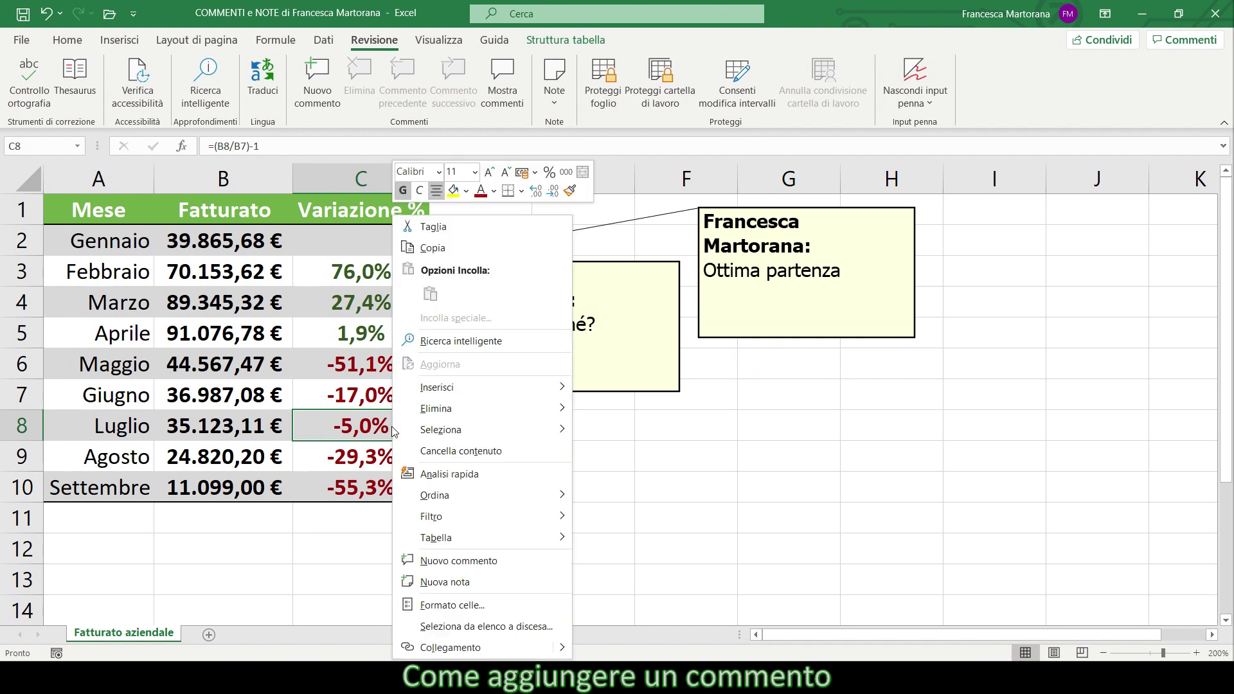
left_click(454, 560)
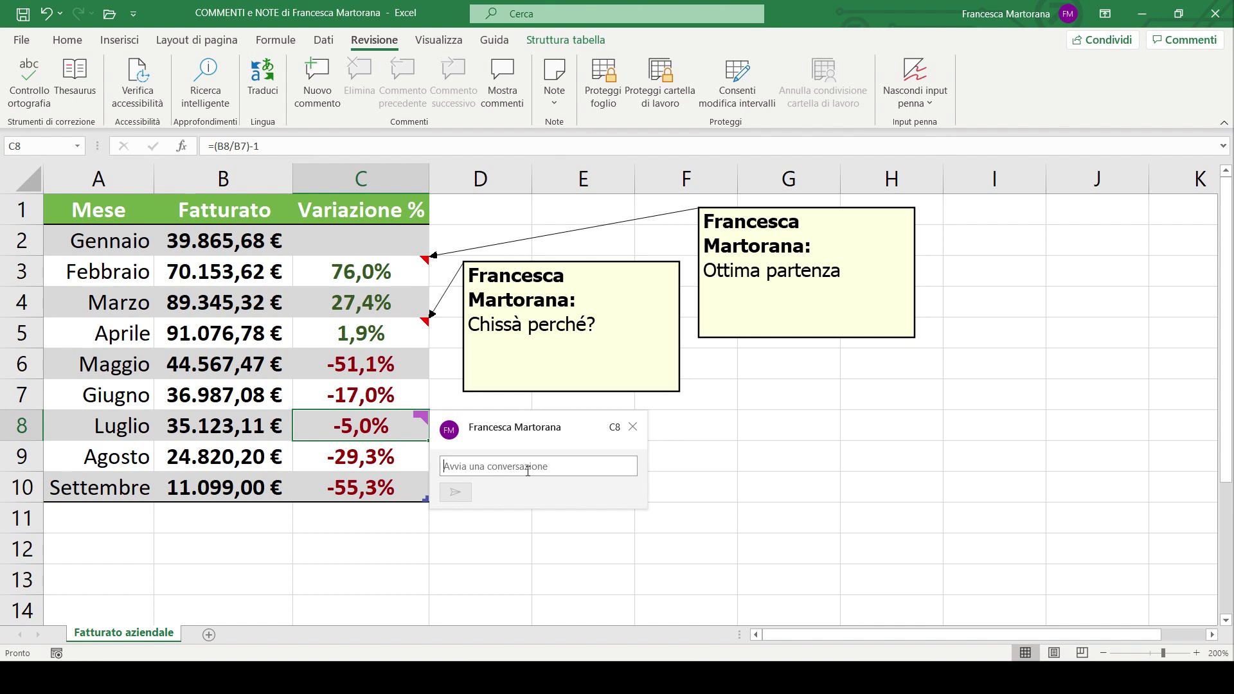
left_click(526, 470)
type("D")
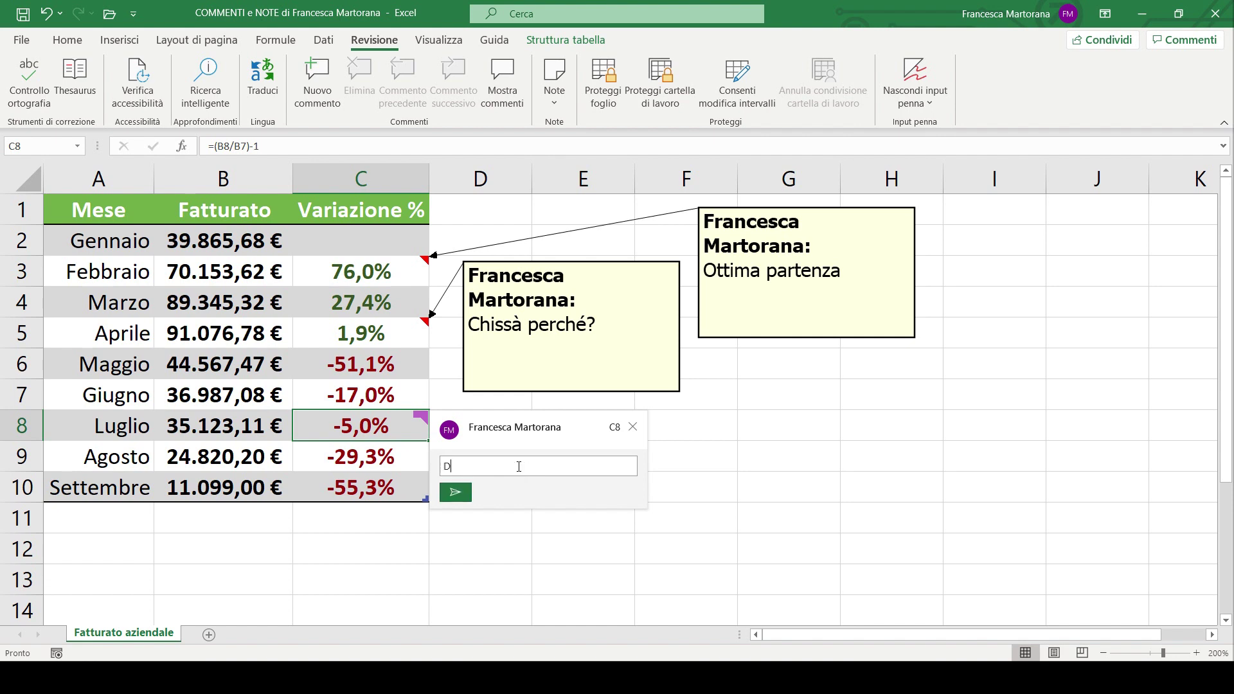
type("obbiamo ")
type("parlarne alla prossima riunione")
left_click(468, 496)
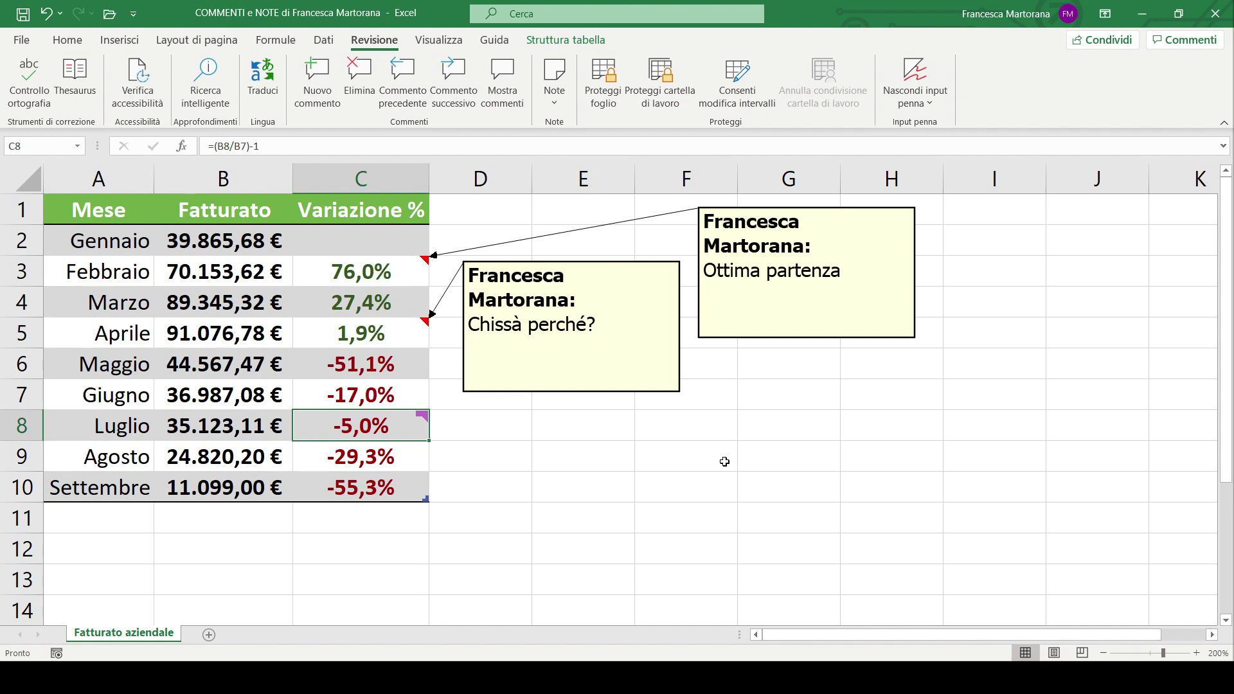
mouse_move(411, 430)
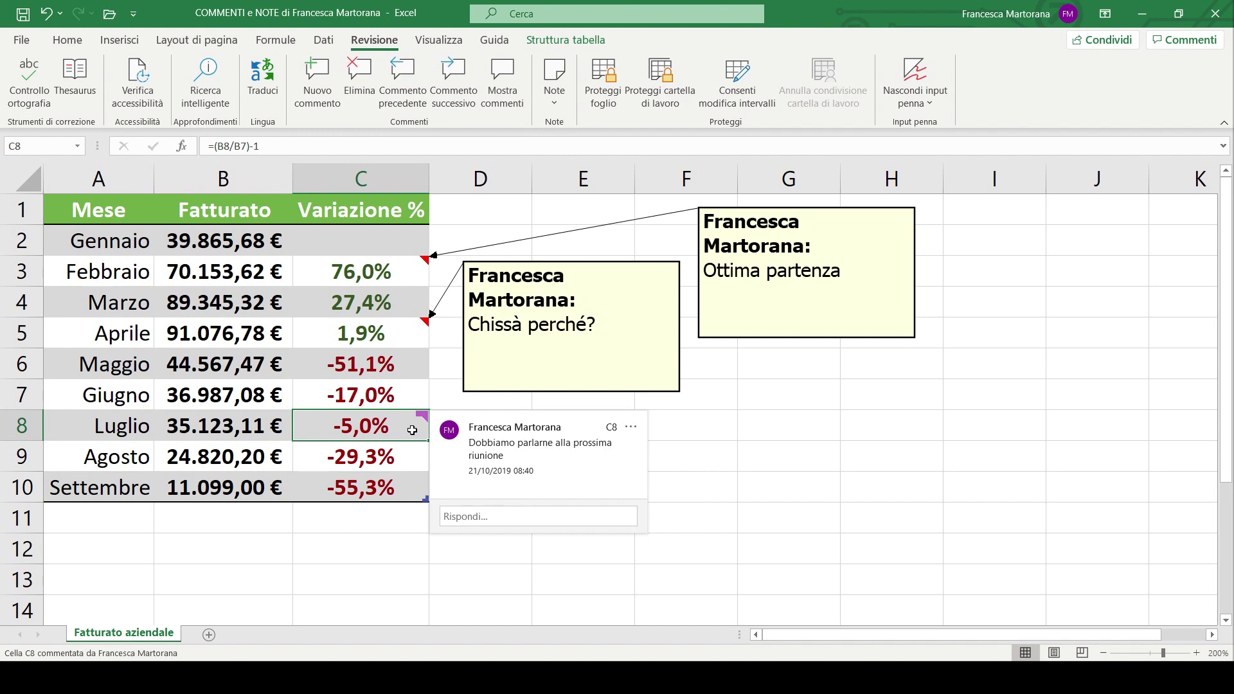
key("Right")
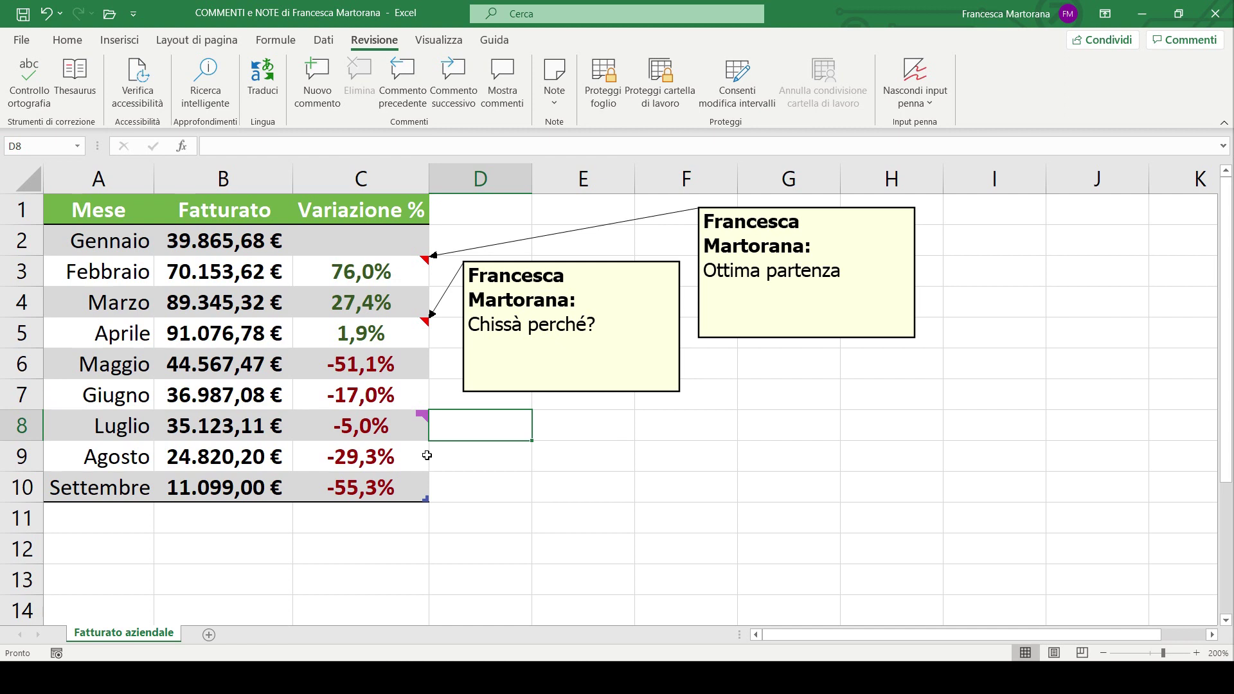
Step: Open C8's comment thread in edit mode and save it with its text unchanged
right_click(361, 437)
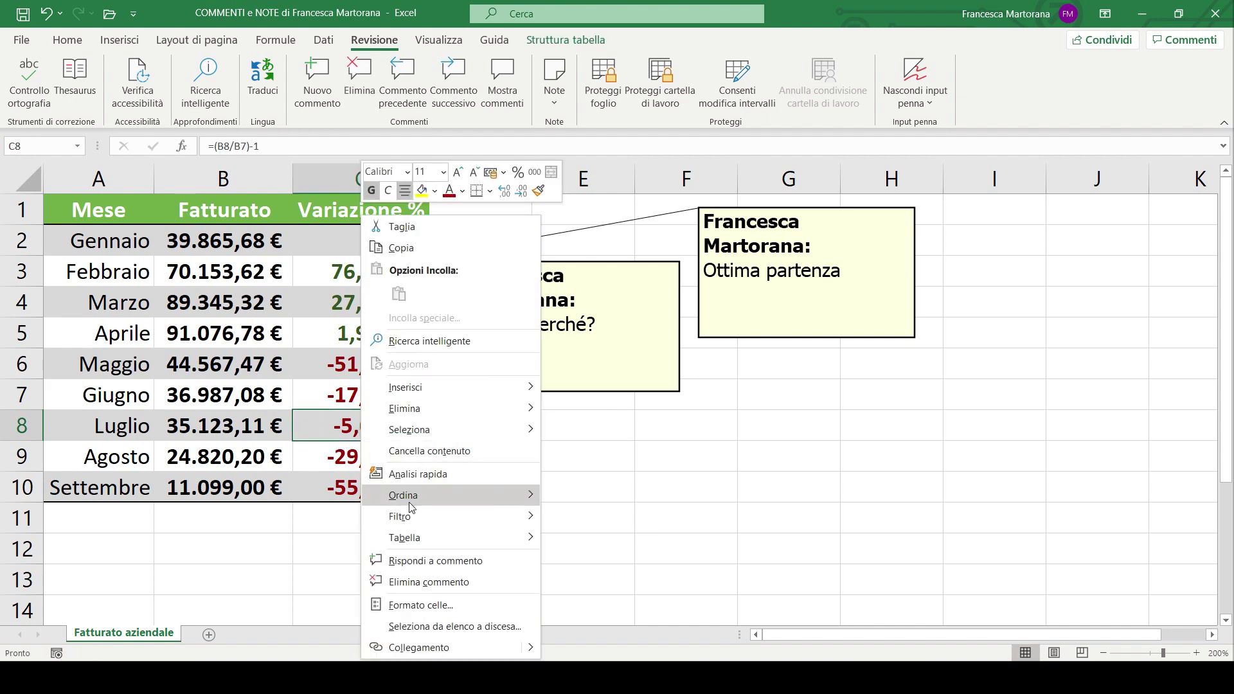
left_click(429, 561)
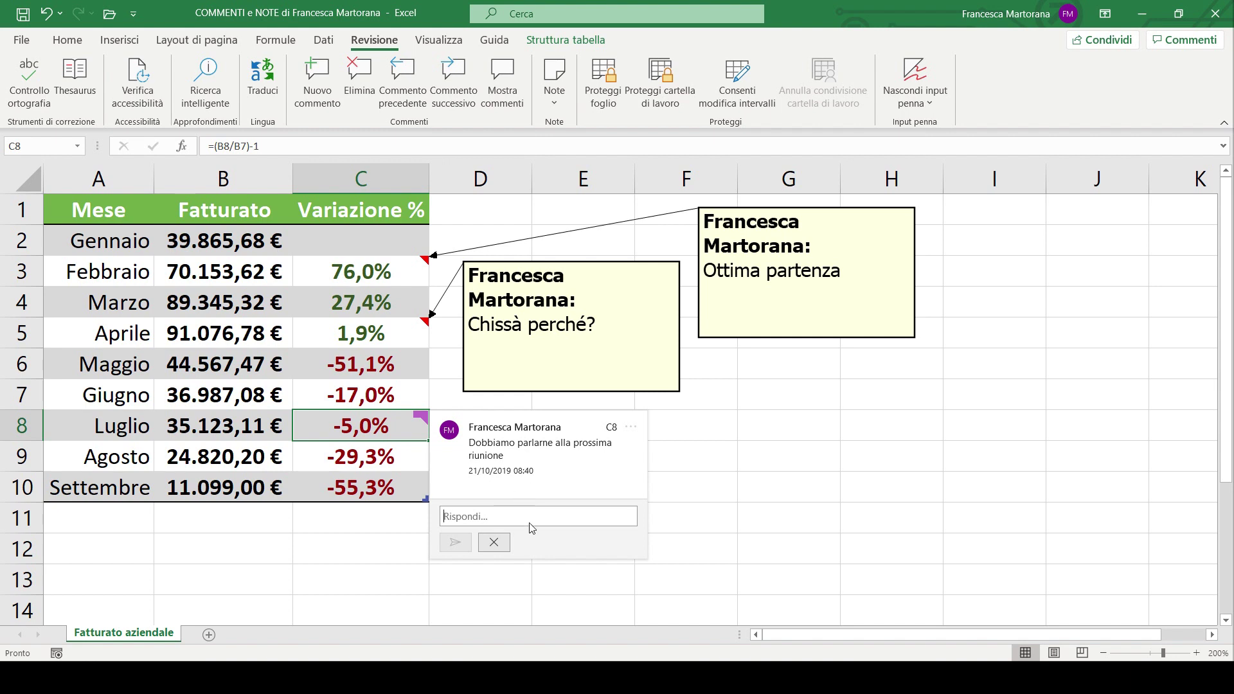
left_click(516, 457)
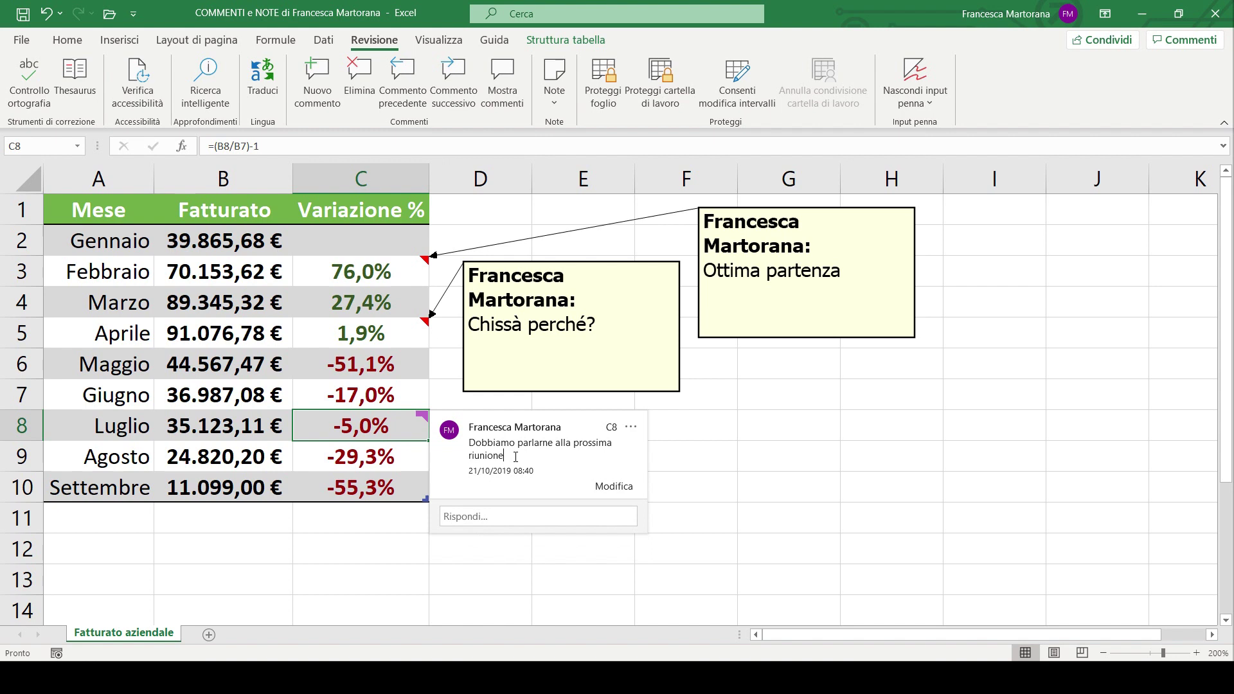
left_click(608, 487)
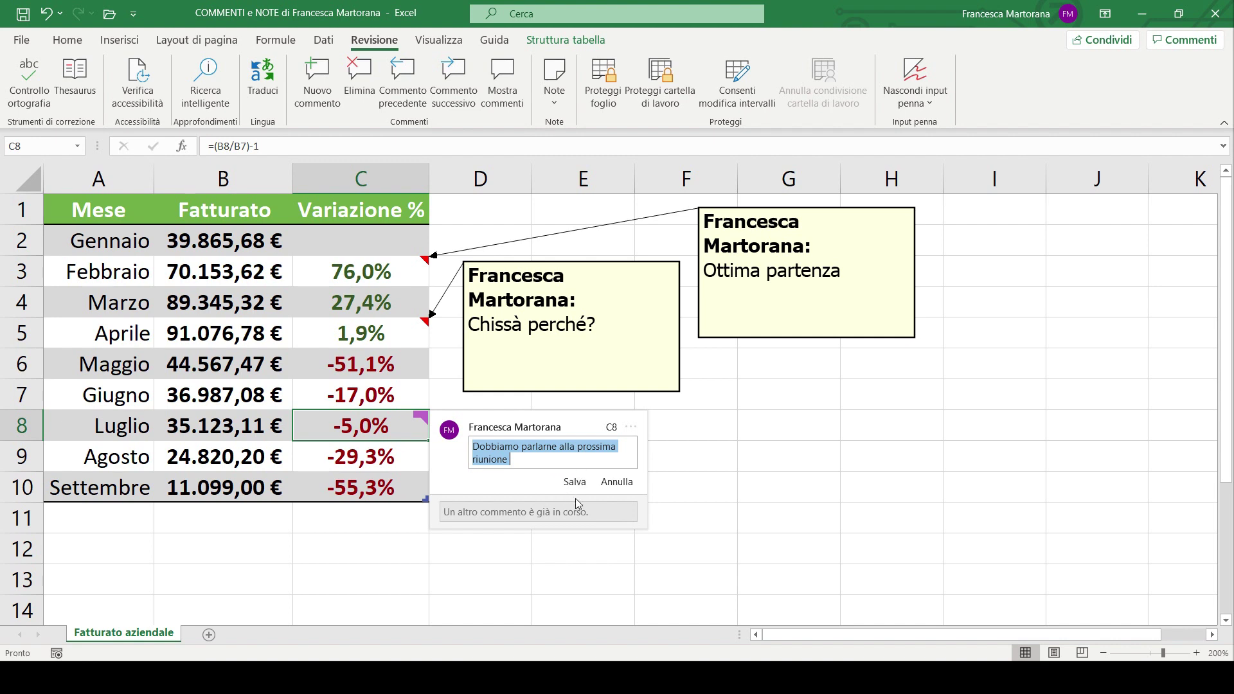
left_click(739, 467)
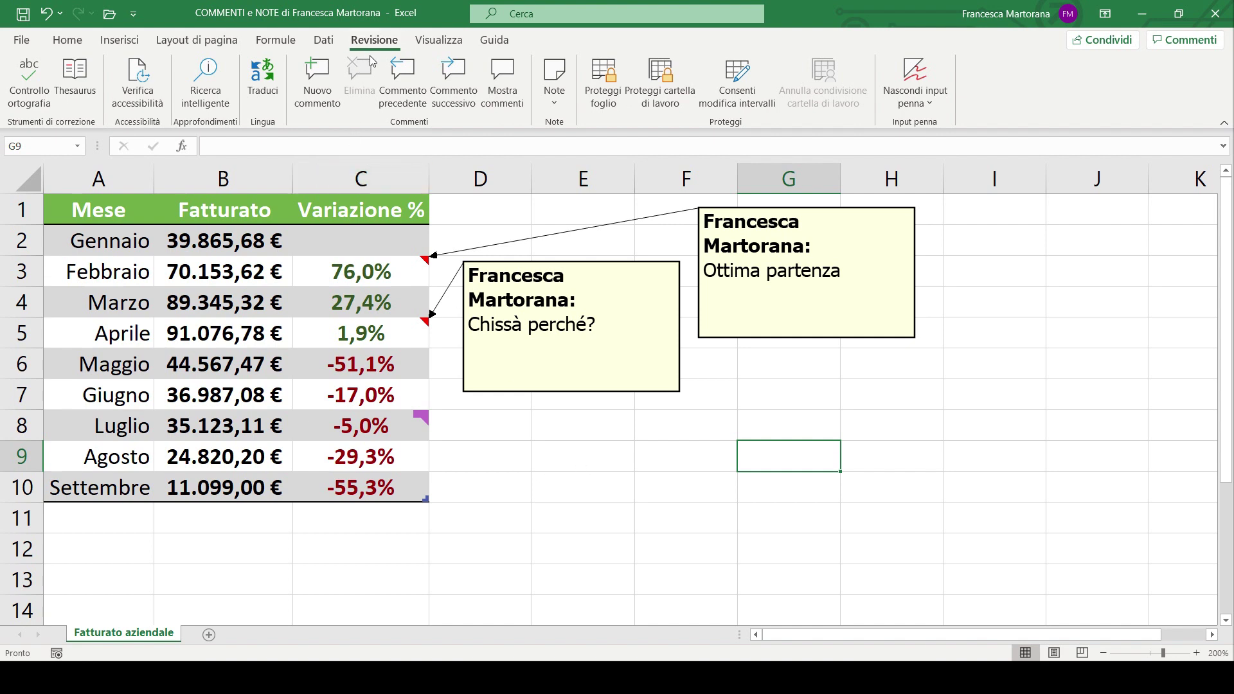
left_click(449, 97)
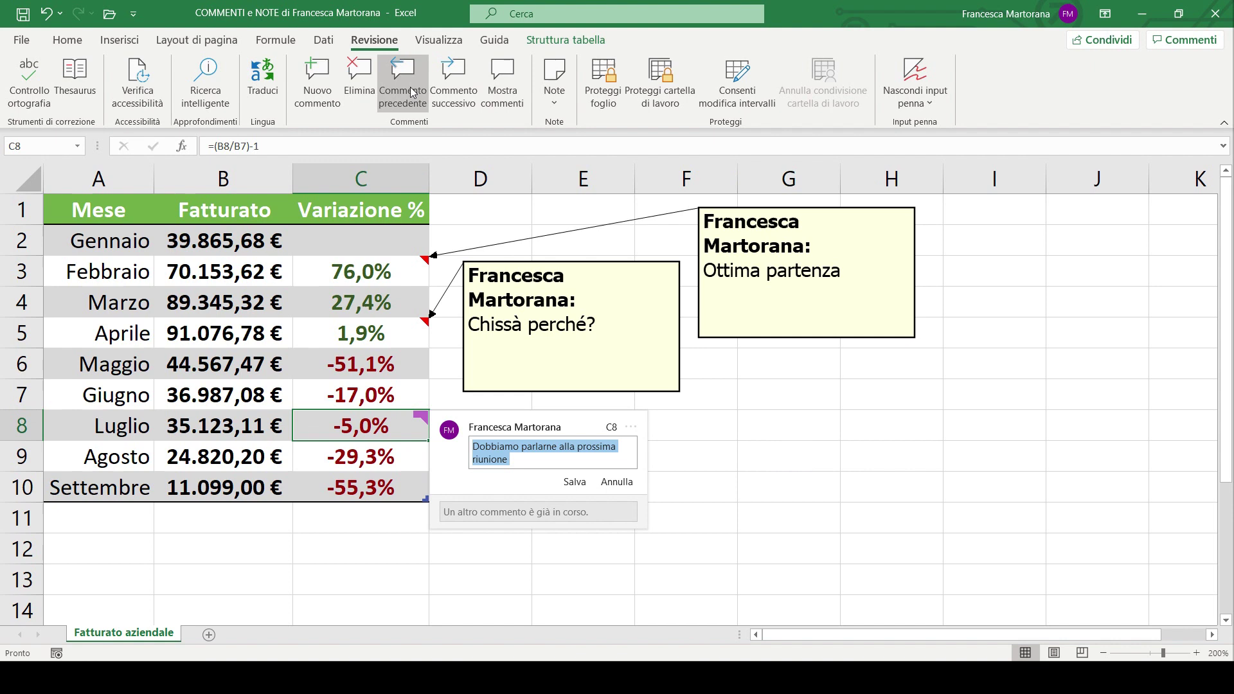
left_click(454, 97)
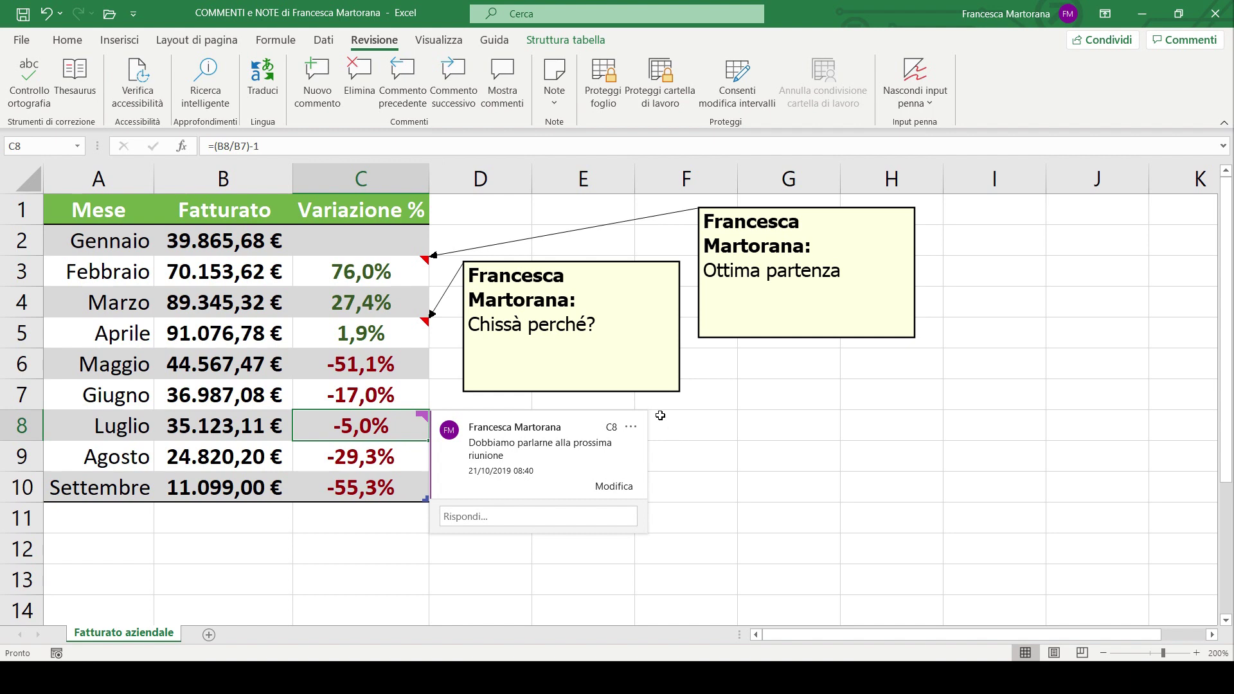
left_click(499, 103)
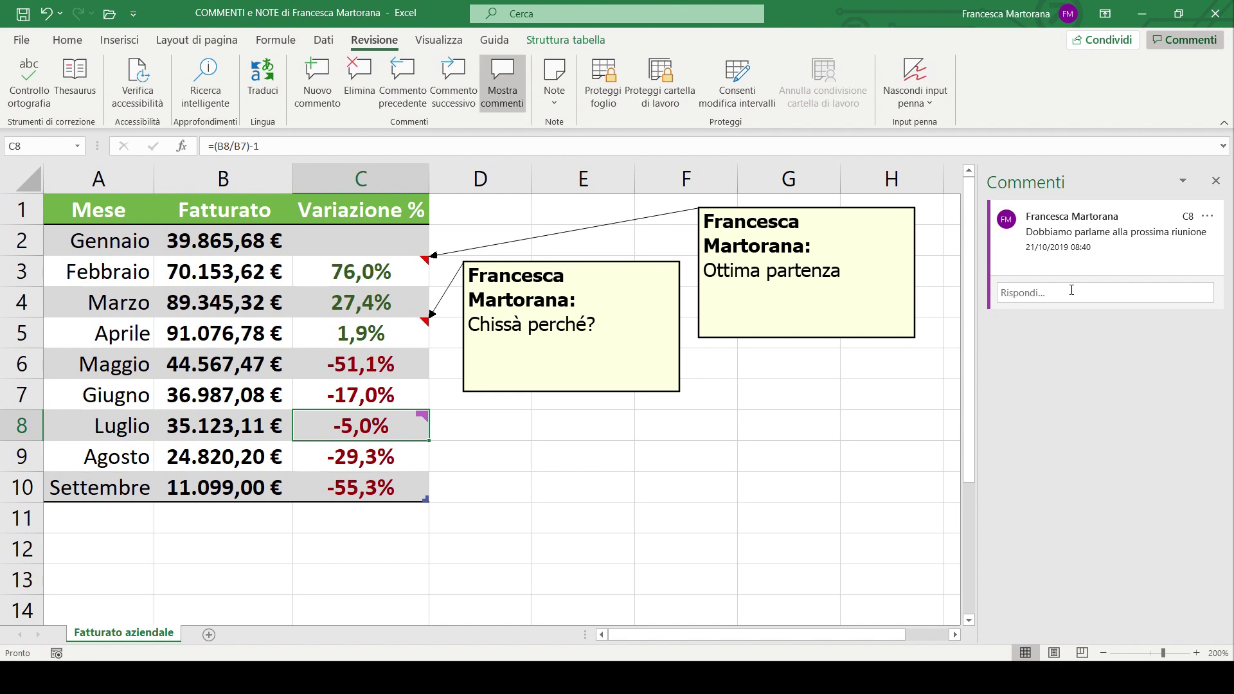
left_click(1215, 182)
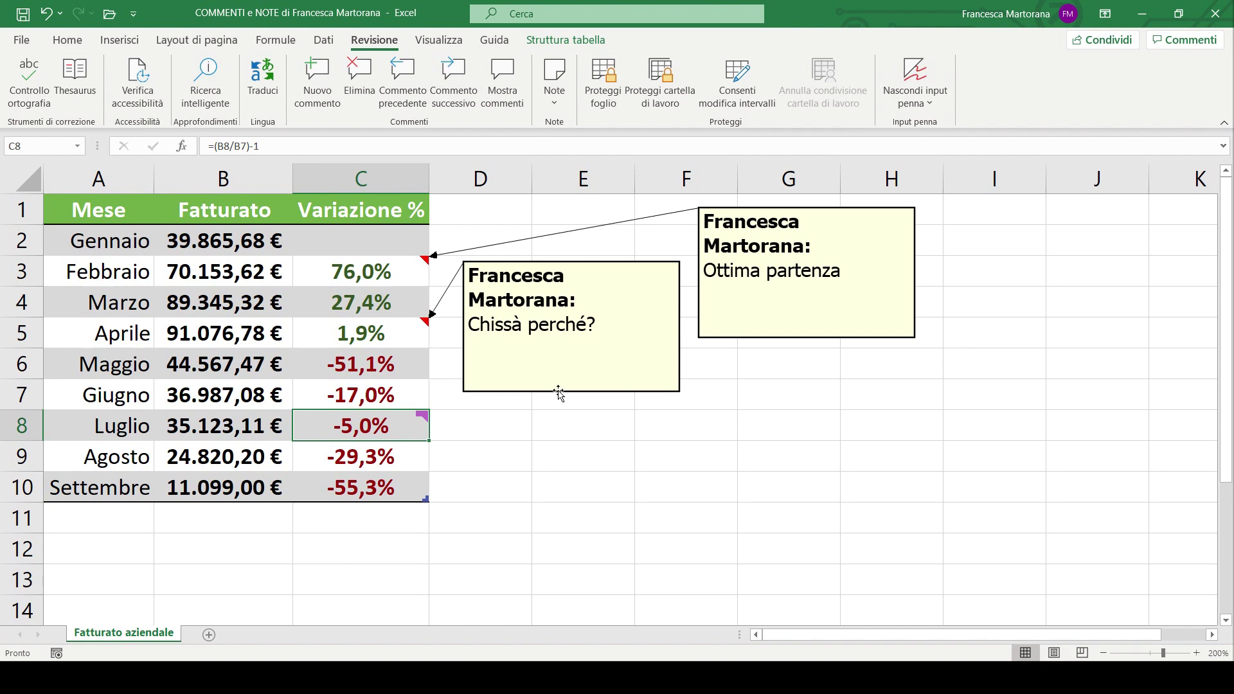
mouse_move(360, 425)
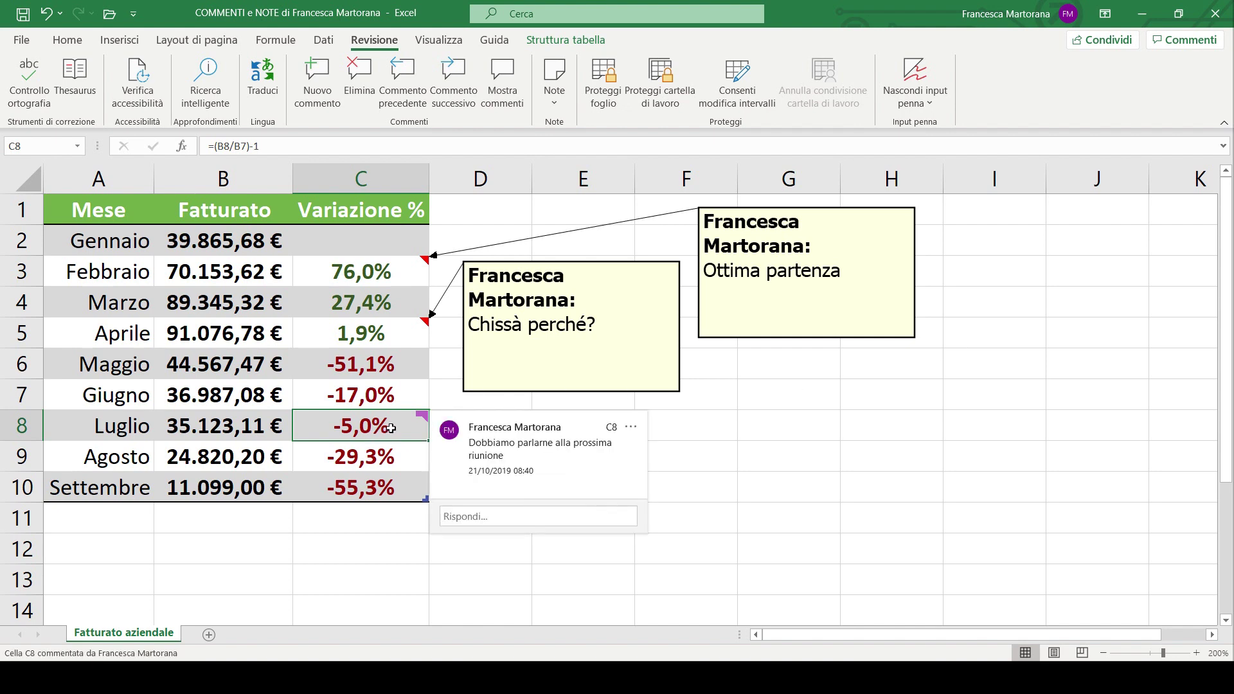
Step: Mark C8's comment thread resolved via its ... menu, then remove it with Elimina commento
left_click(632, 427)
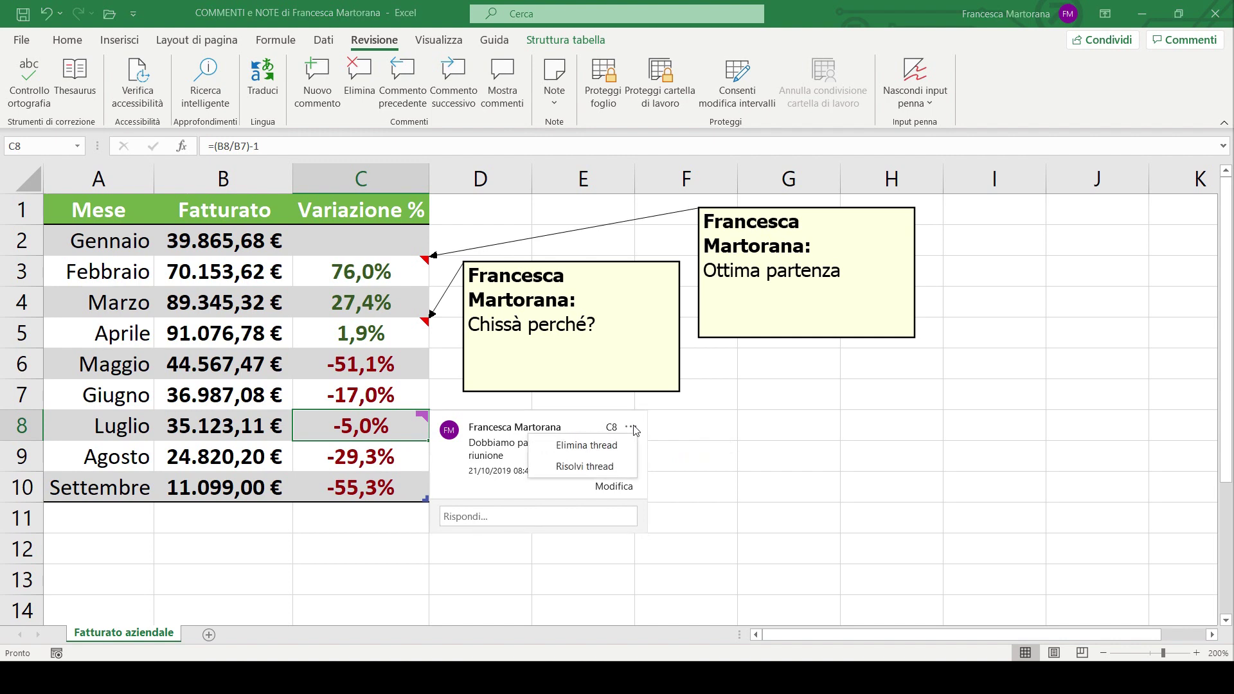
left_click(583, 467)
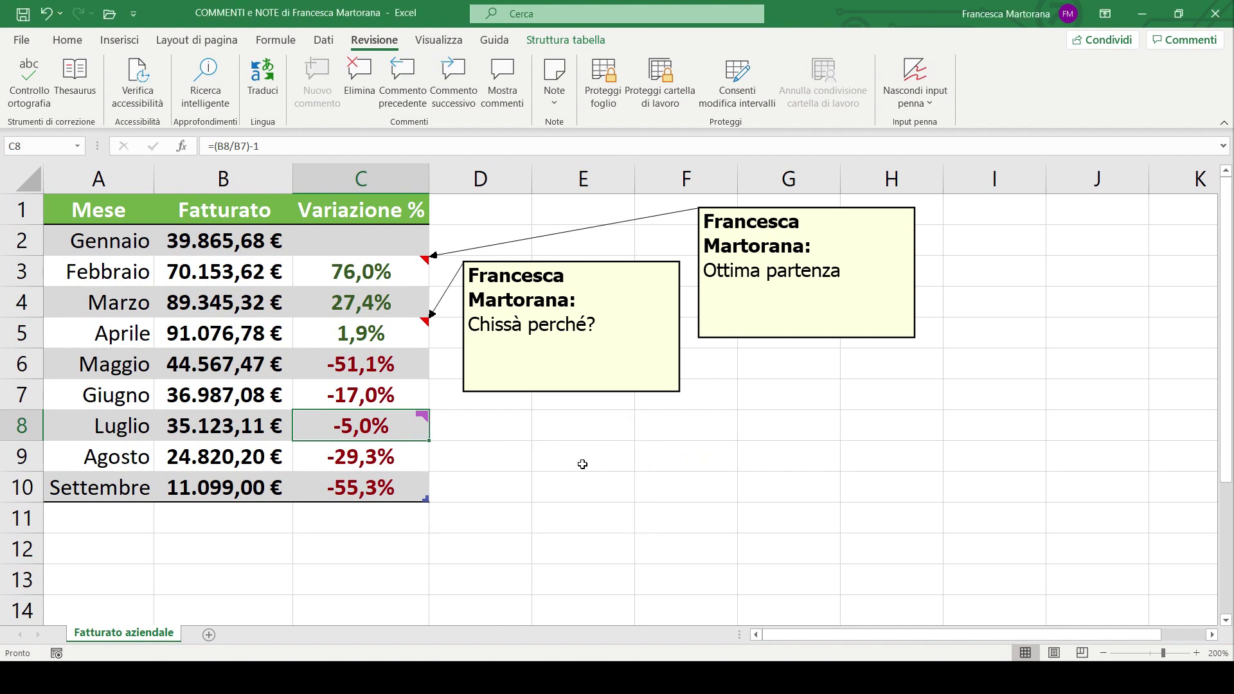
mouse_move(388, 426)
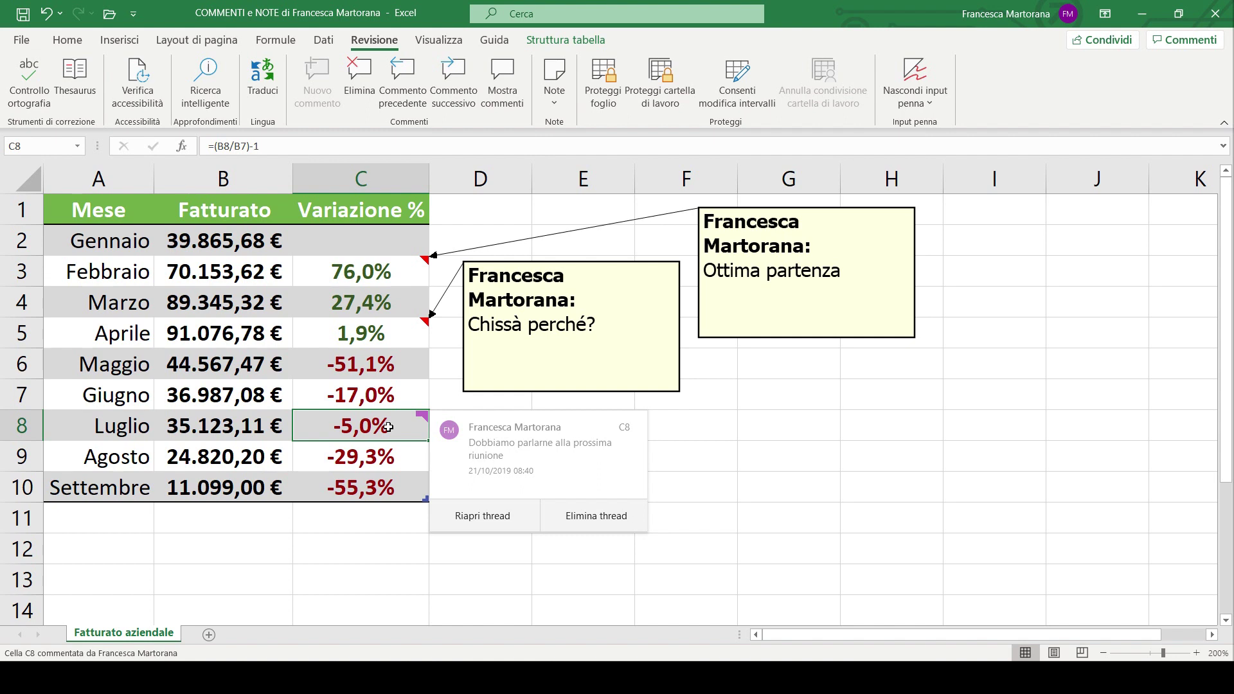
right_click(389, 428)
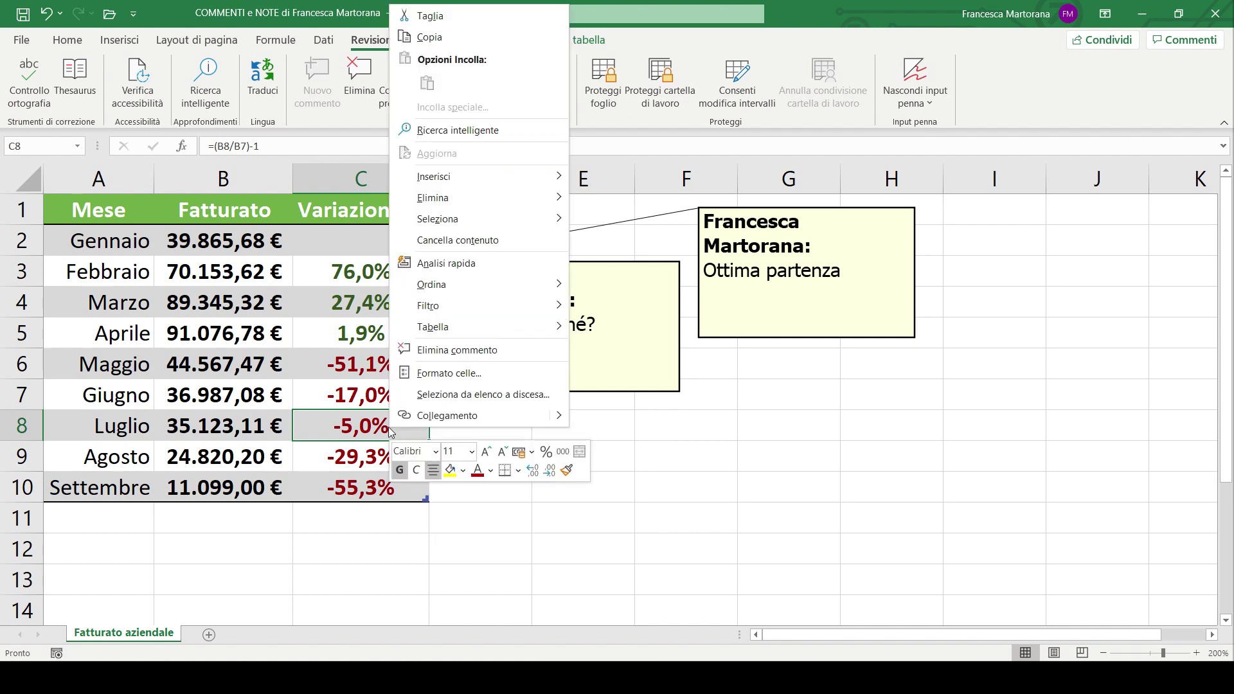
left_click(459, 349)
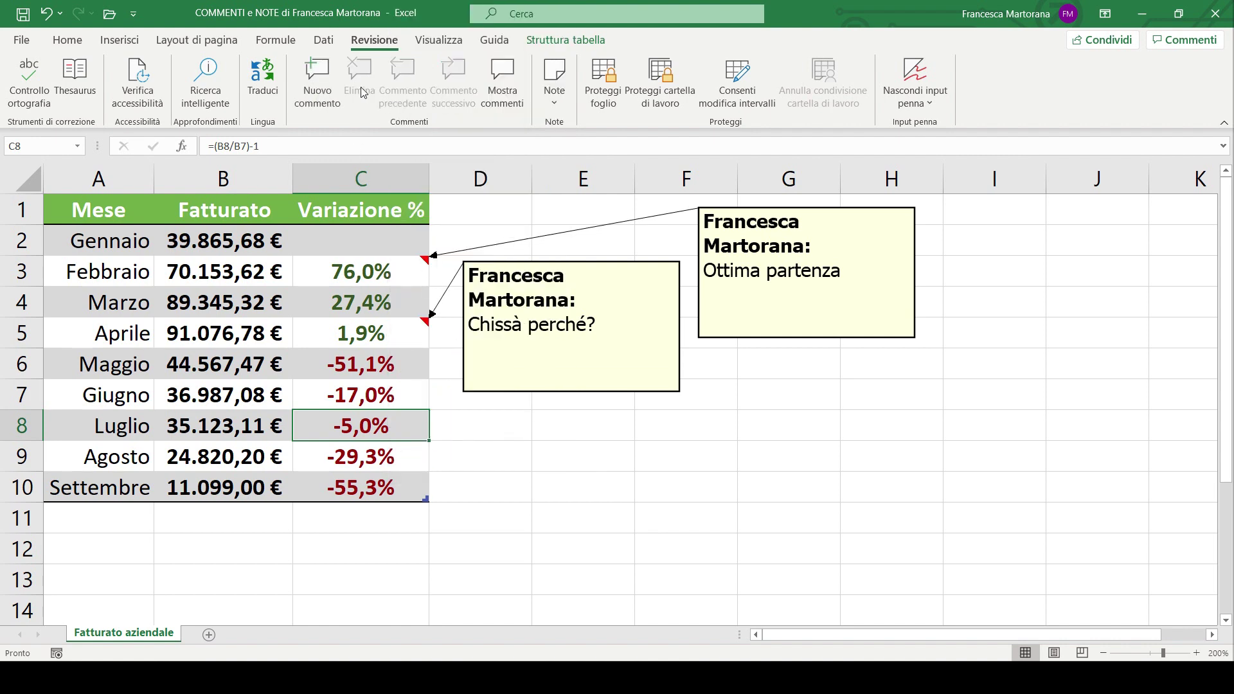